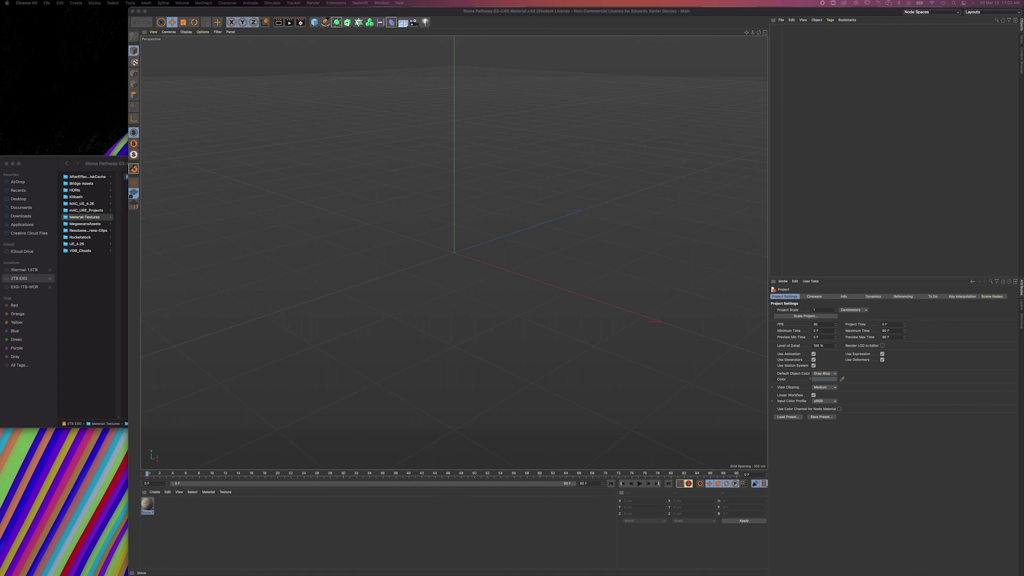
Switch to the browser and scroll the C4D Center Material Library back to the top
key(super+Tab)
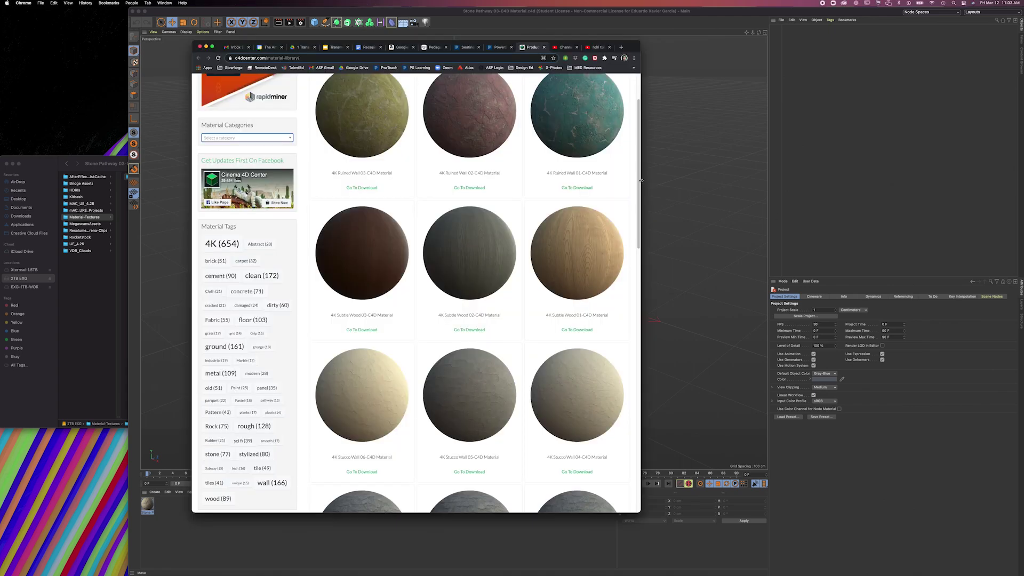
scroll(635, 171, up, 3)
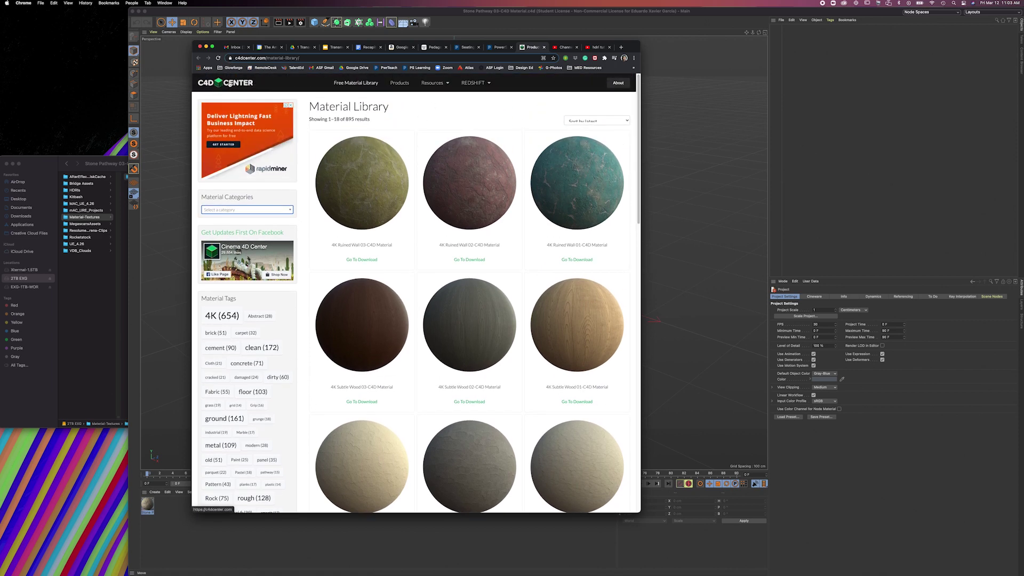
Follow the texturehaven.com link from the class page and browse Texture Haven's All Textures grid
click(499, 47)
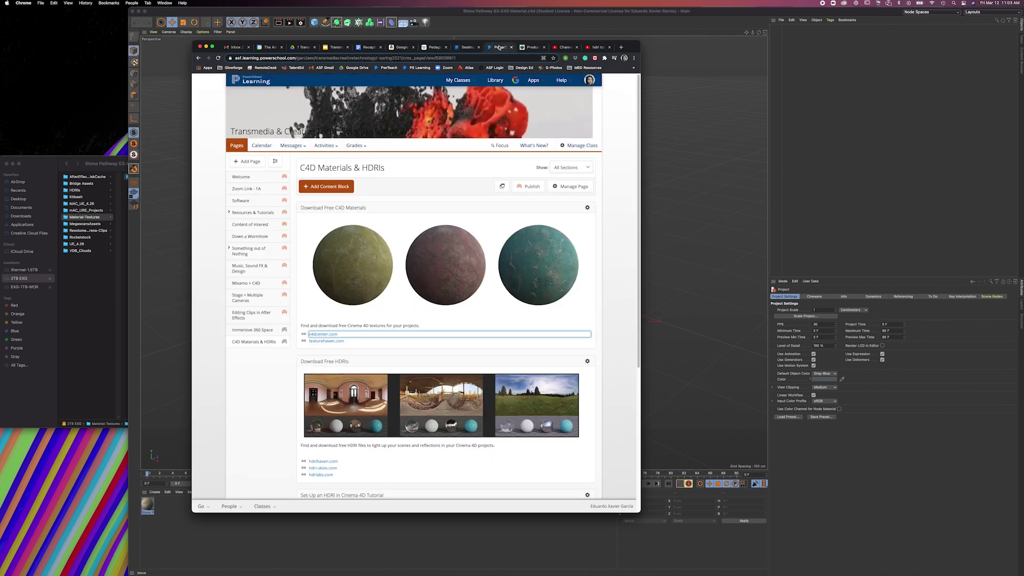
click(327, 340)
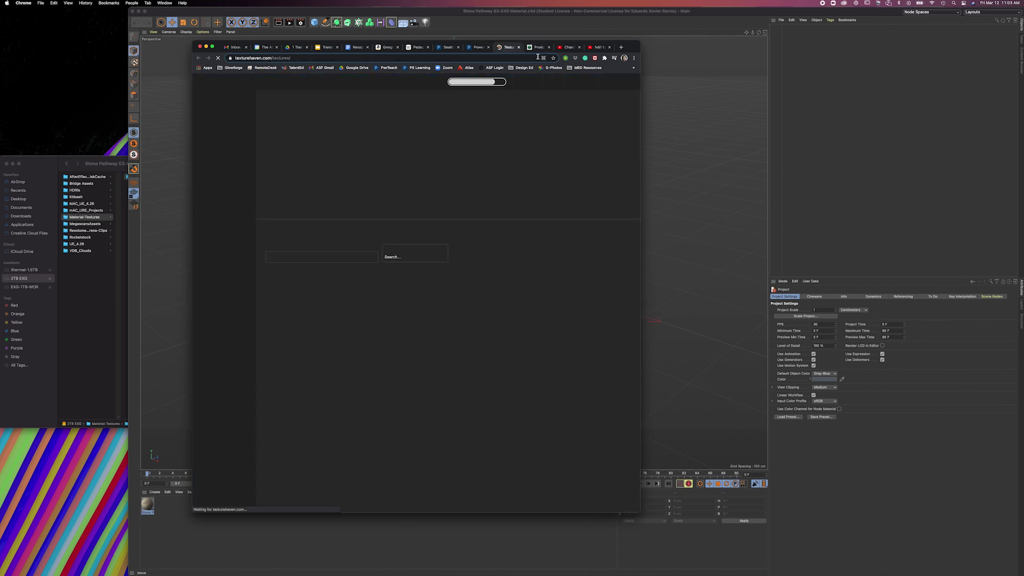
scroll(479, 296, down, 5)
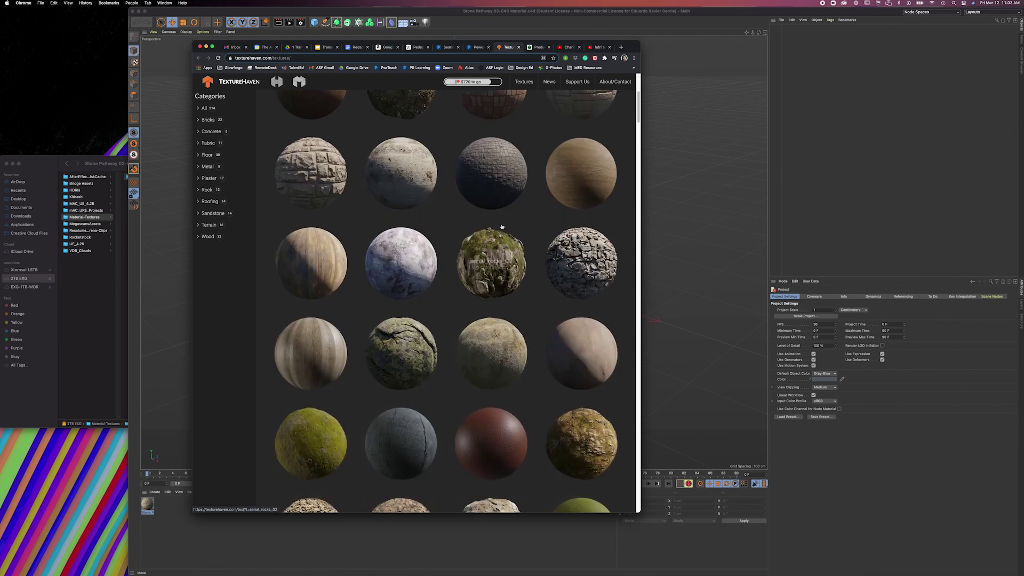
scroll(405, 198, up, 3)
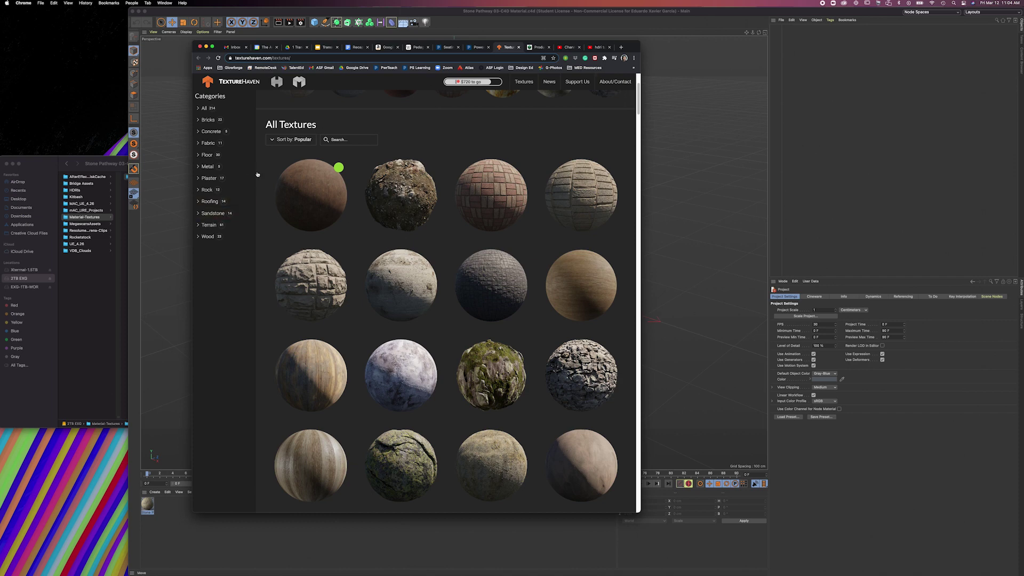
Bring Finder forward and browse the Carpet v1-03, v1-04 and v1-08 material folders
click(63, 161)
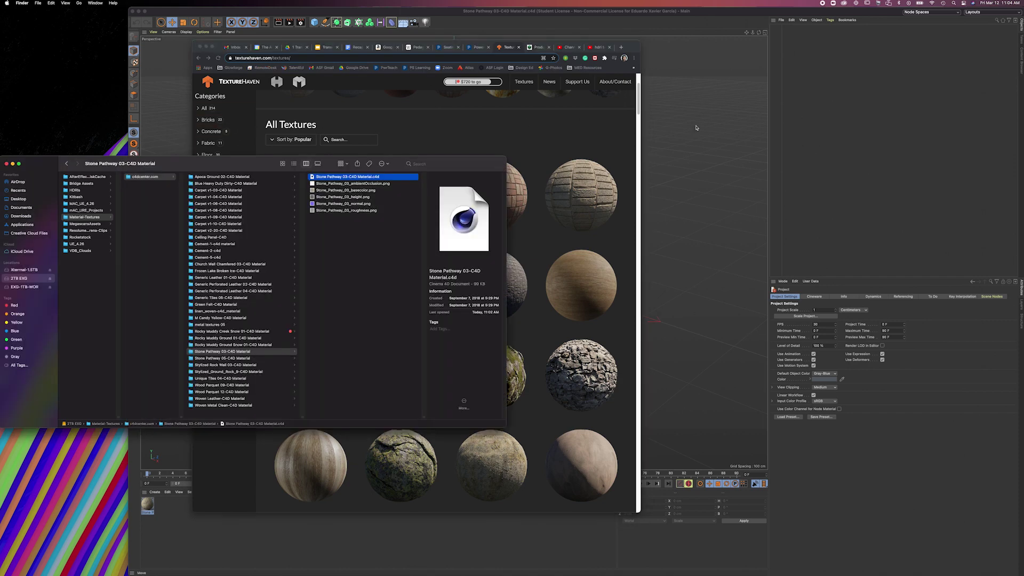
click(696, 129)
click(44, 166)
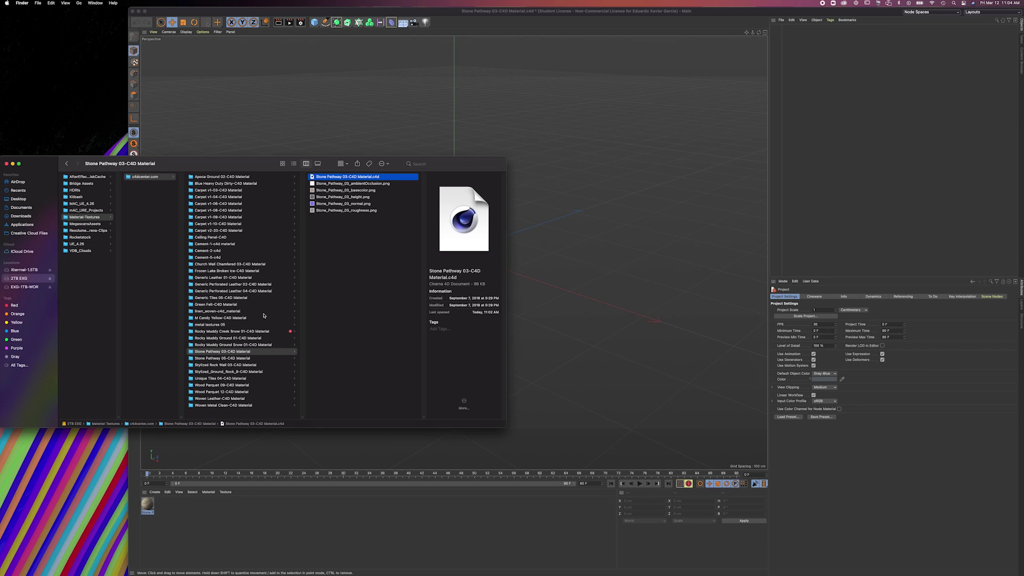
click(219, 190)
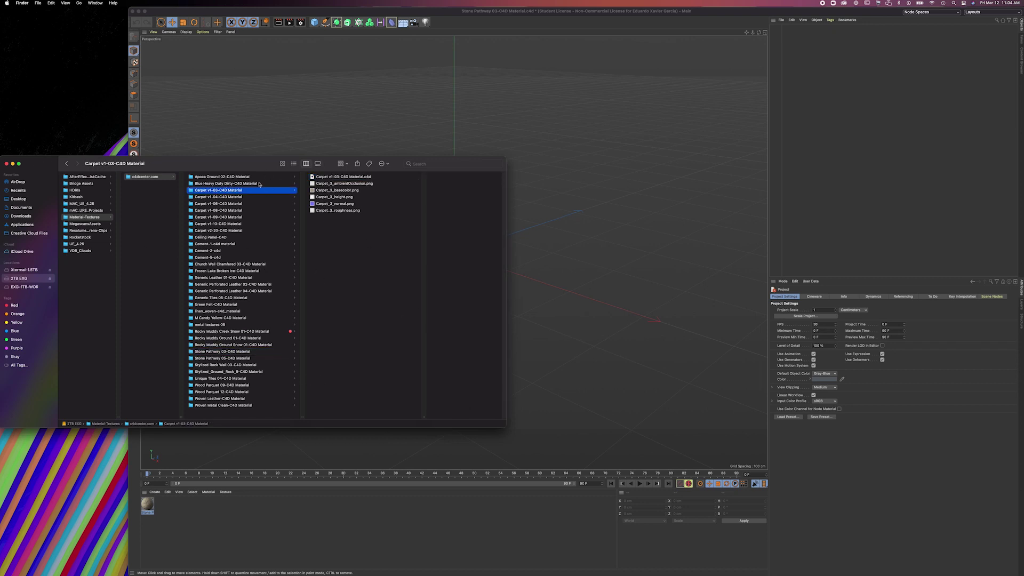
click(208, 197)
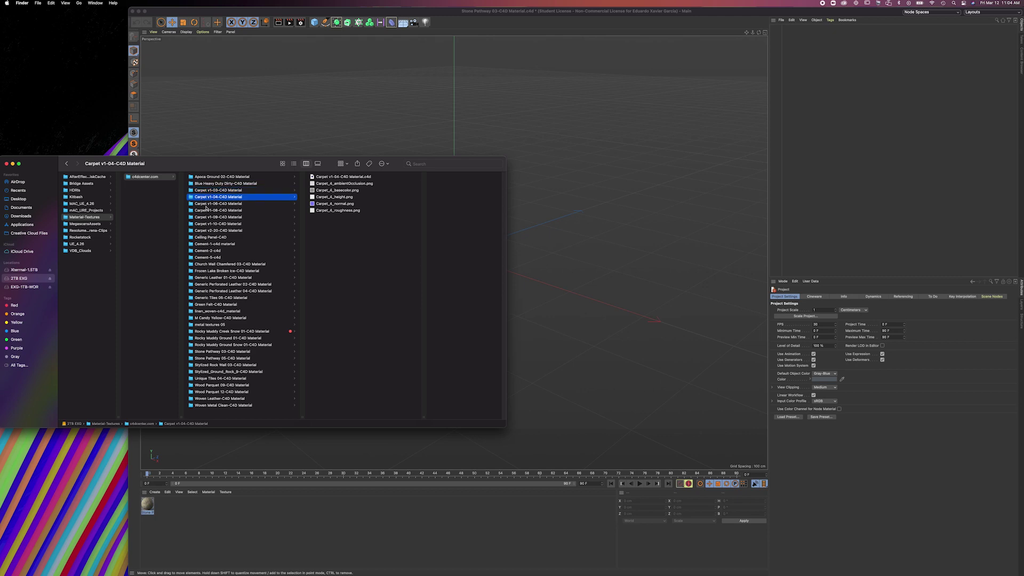
click(206, 209)
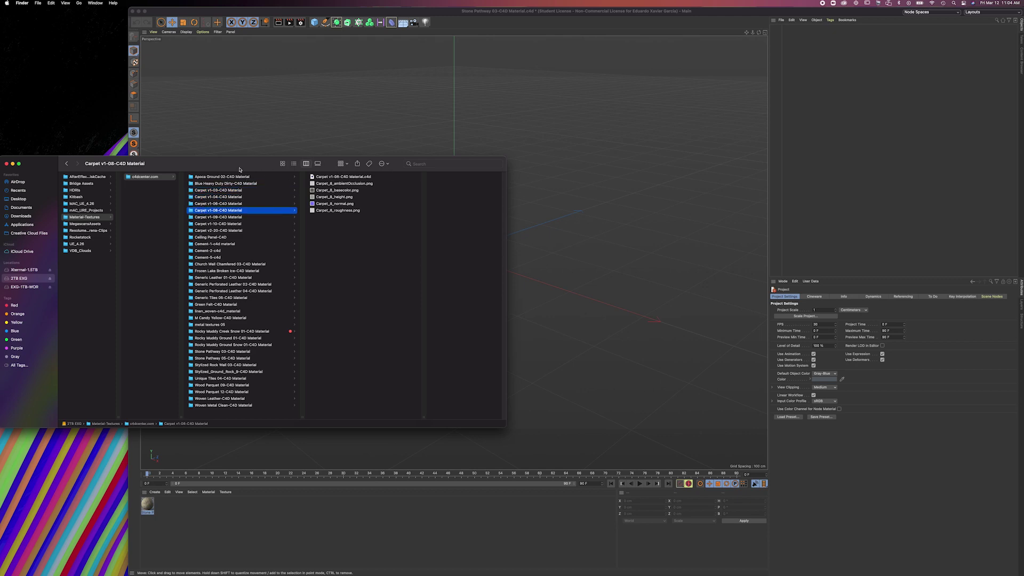
Preview the Carpet v1-08 .c4d file and its base colour, height, normal, roughness and AO maps
drag(240, 170, 260, 170)
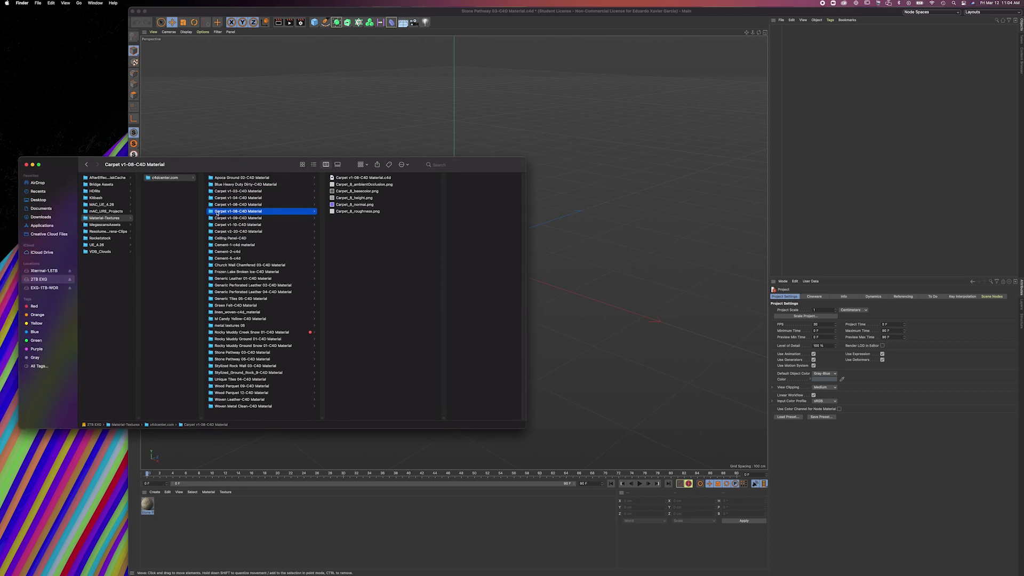
click(352, 178)
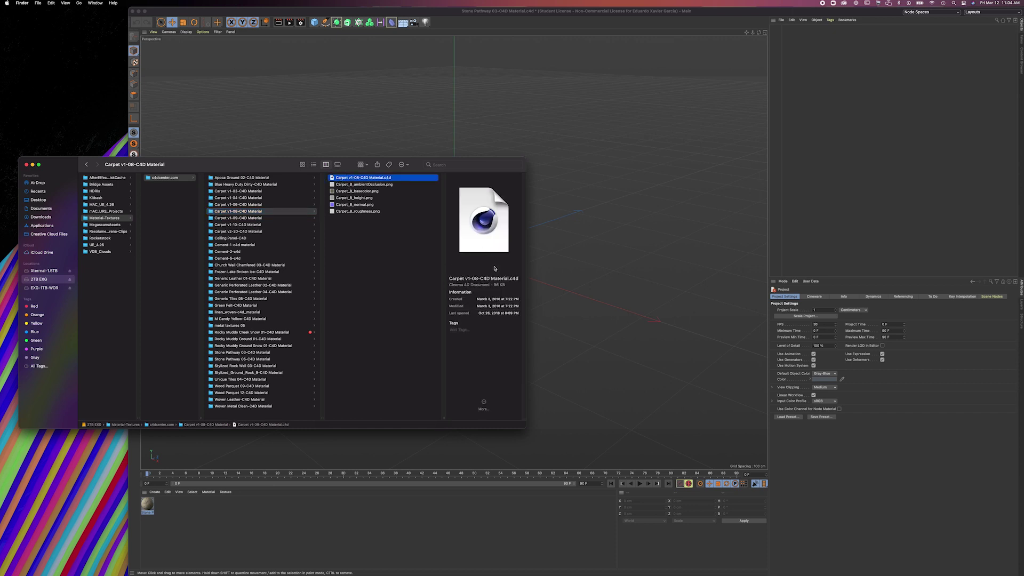
click(338, 191)
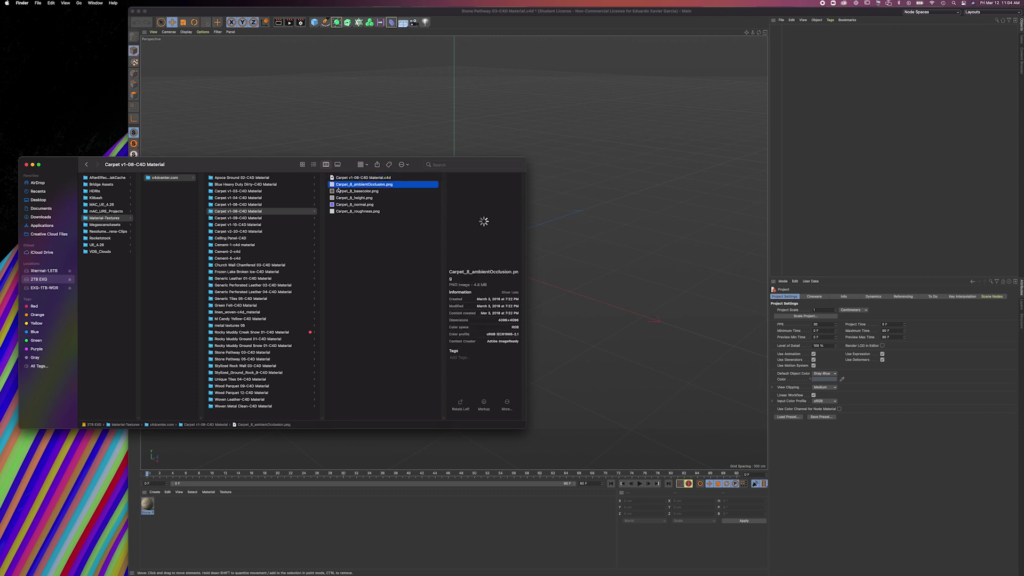
click(339, 197)
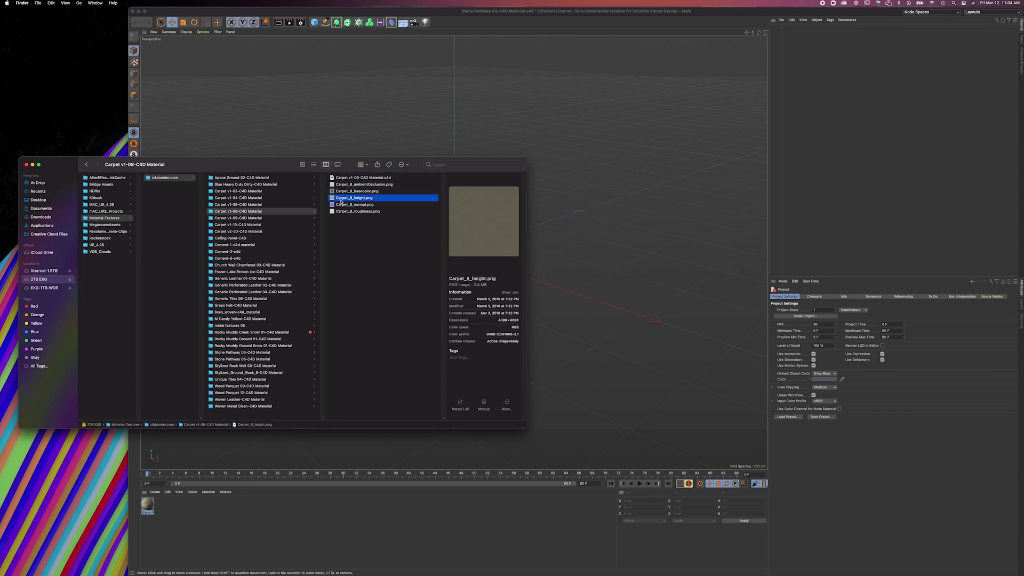
click(340, 205)
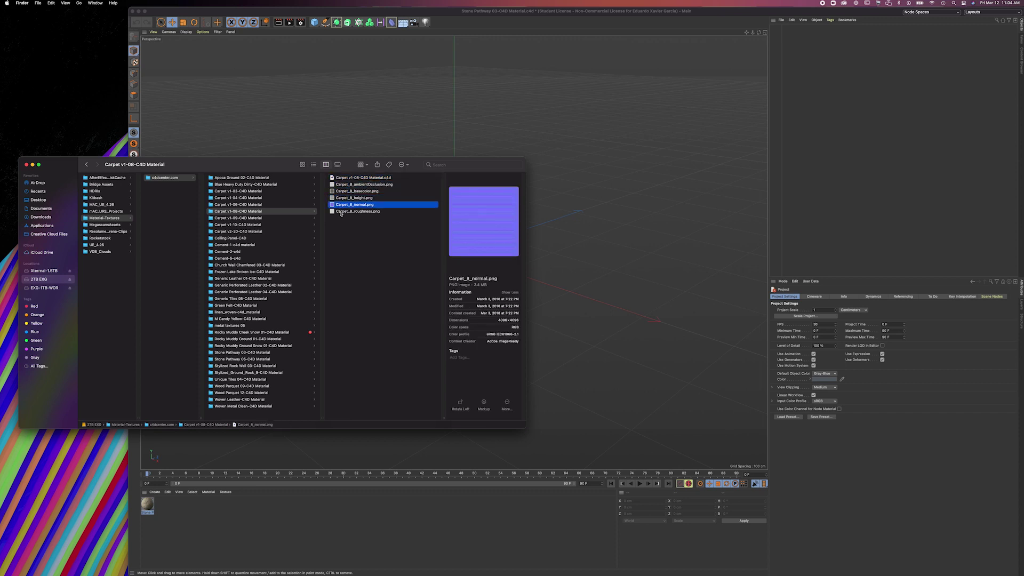
click(341, 212)
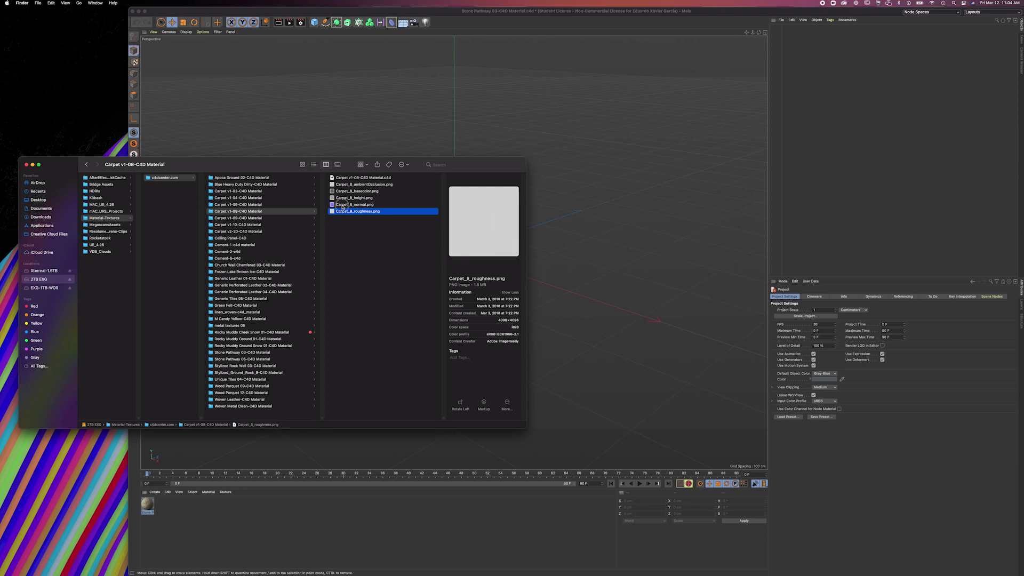
click(342, 205)
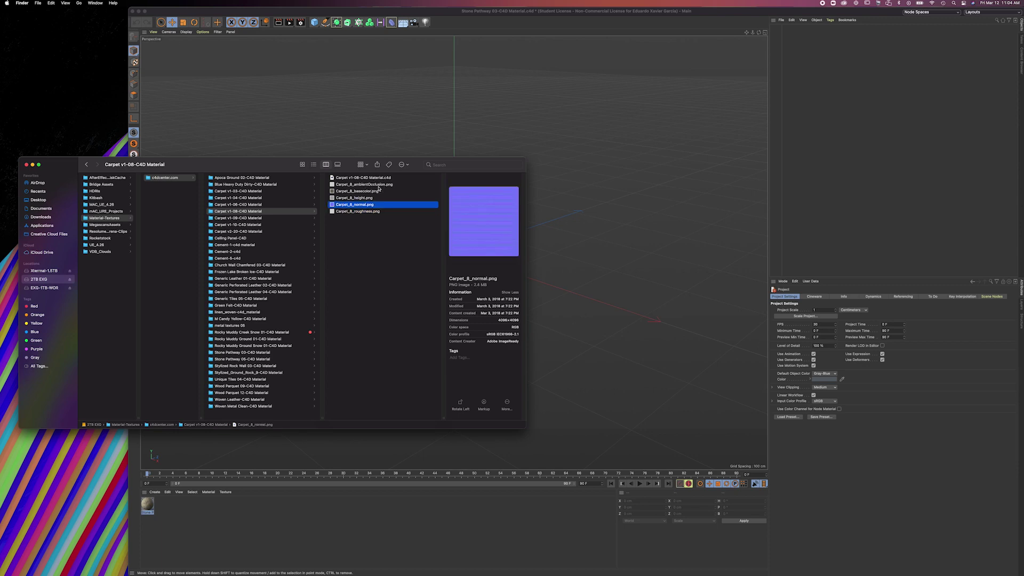
click(365, 185)
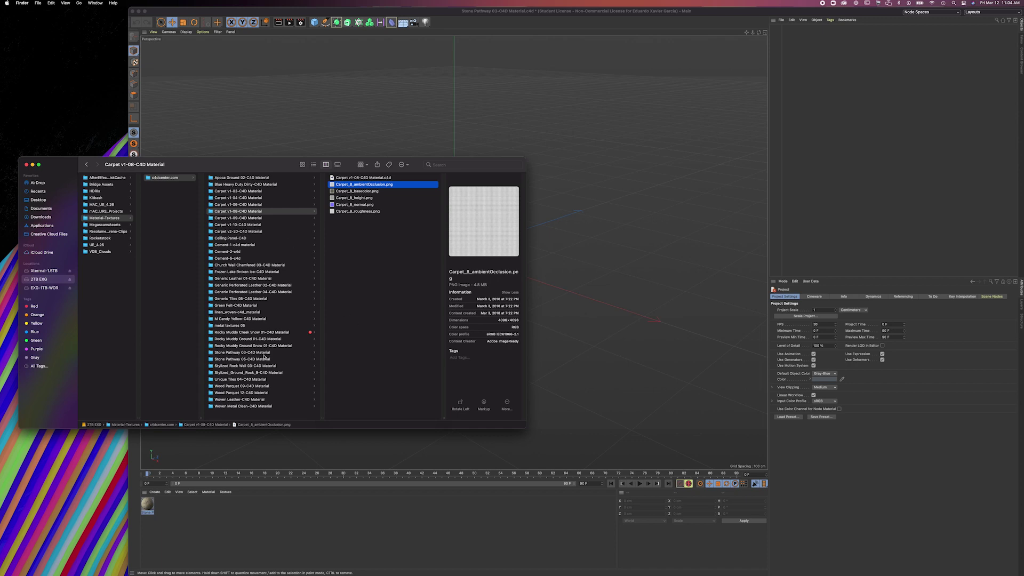
Move to the Stylized Rock Wall 03-C4D Material folder
drag(285, 169, 285, 173)
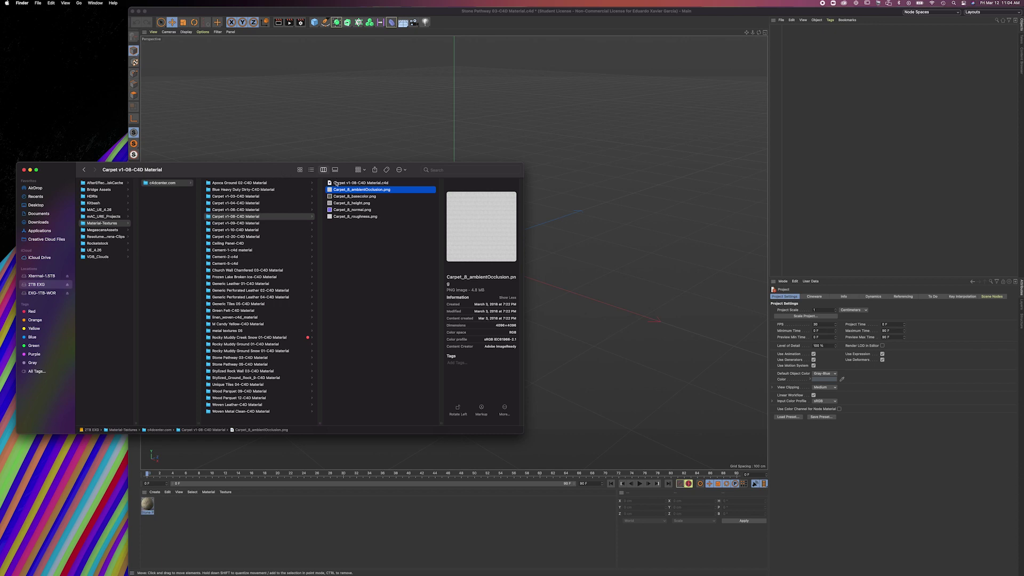
click(336, 183)
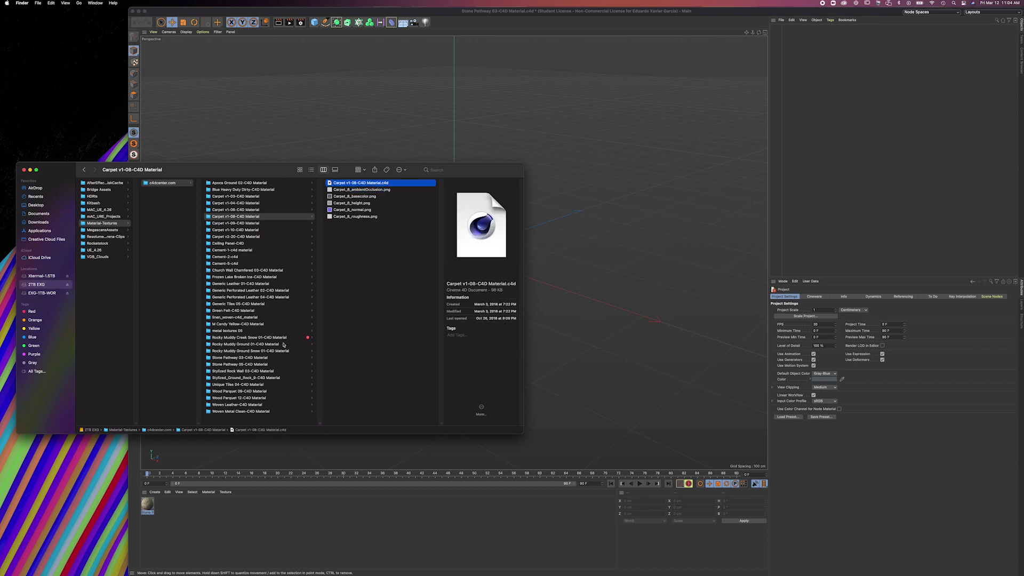
click(277, 372)
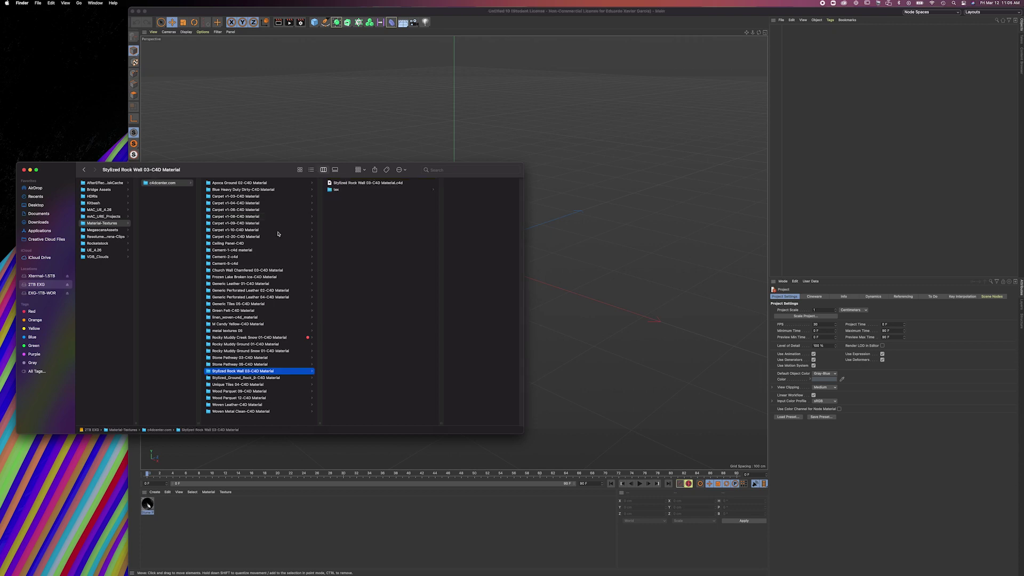
Preview the stylized rock wall textures inside the tex folder
click(336, 189)
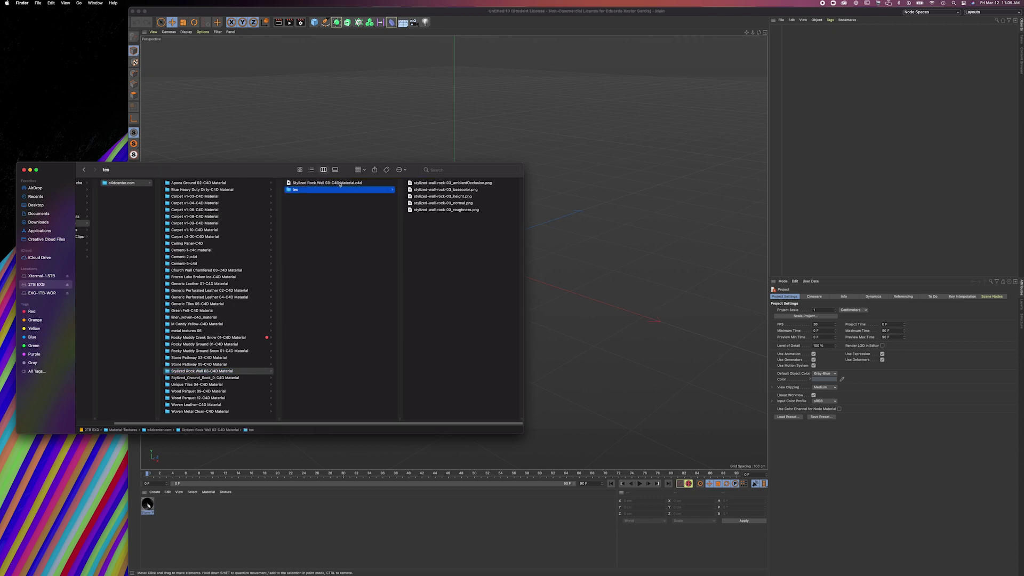
click(301, 182)
click(304, 190)
click(422, 206)
click(423, 191)
key(Up)
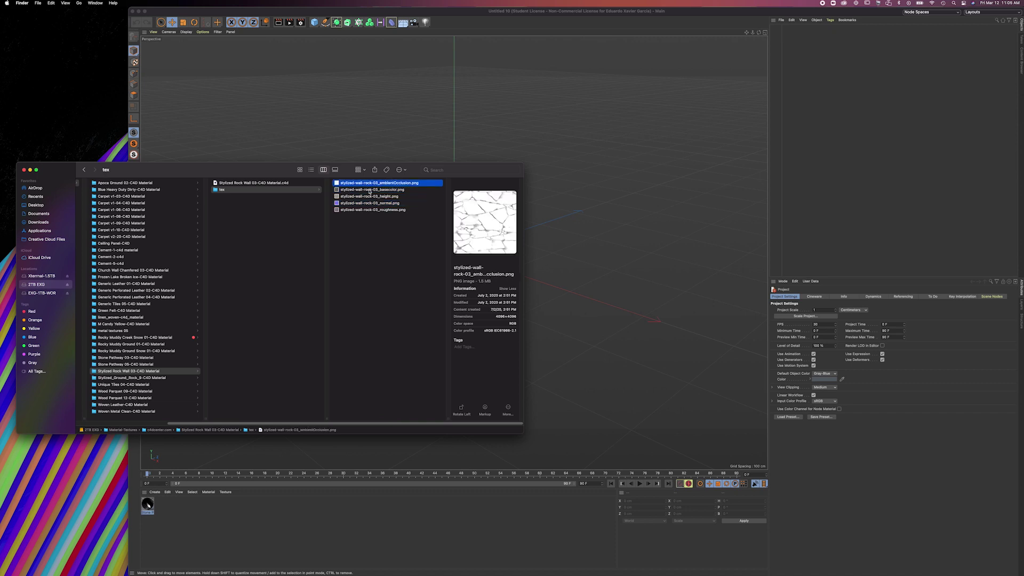
Open Stylized Rock Wall 03-C4D Material.c4d in Cinema 4D
click(227, 190)
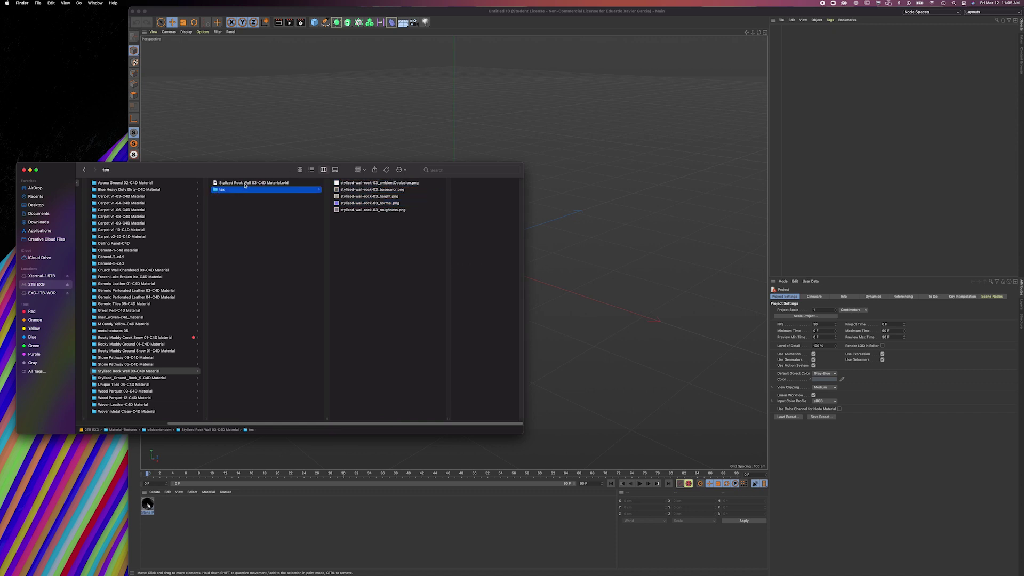
click(242, 184)
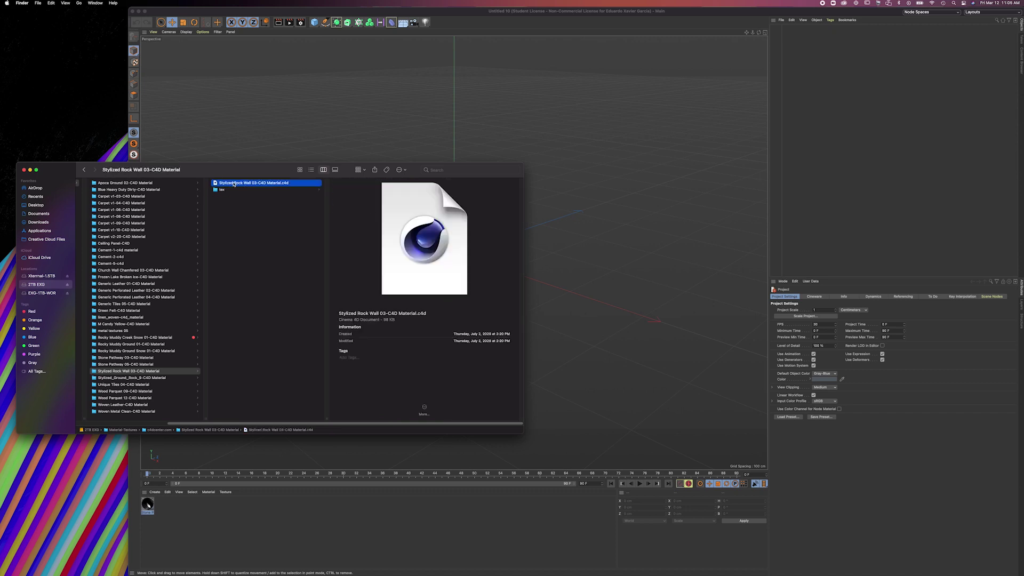
double_click(233, 183)
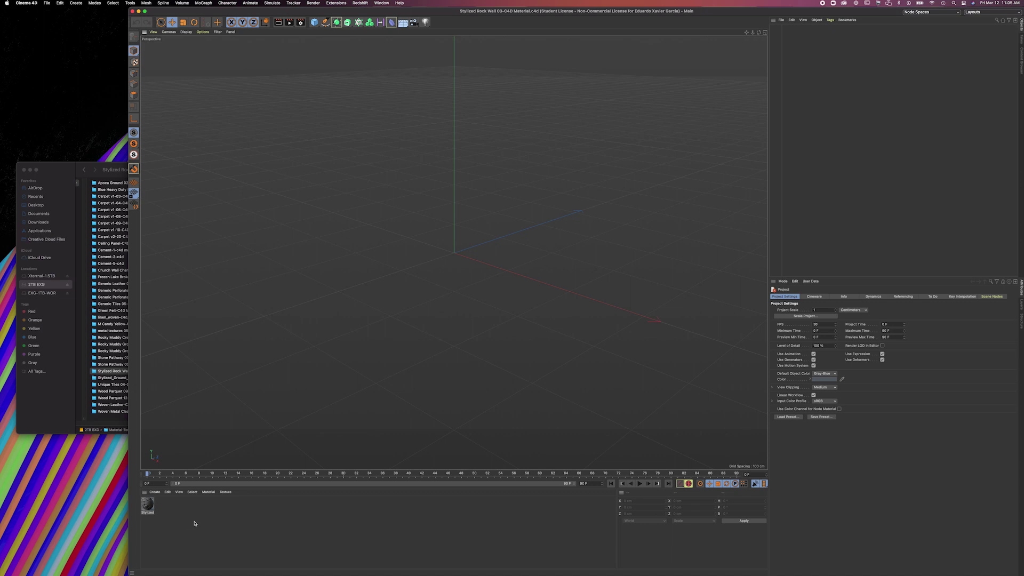
Open Stylized Rock Wall 03 in the Material Editor and inspect its Diffusion and Reflectance channels
click(487, 290)
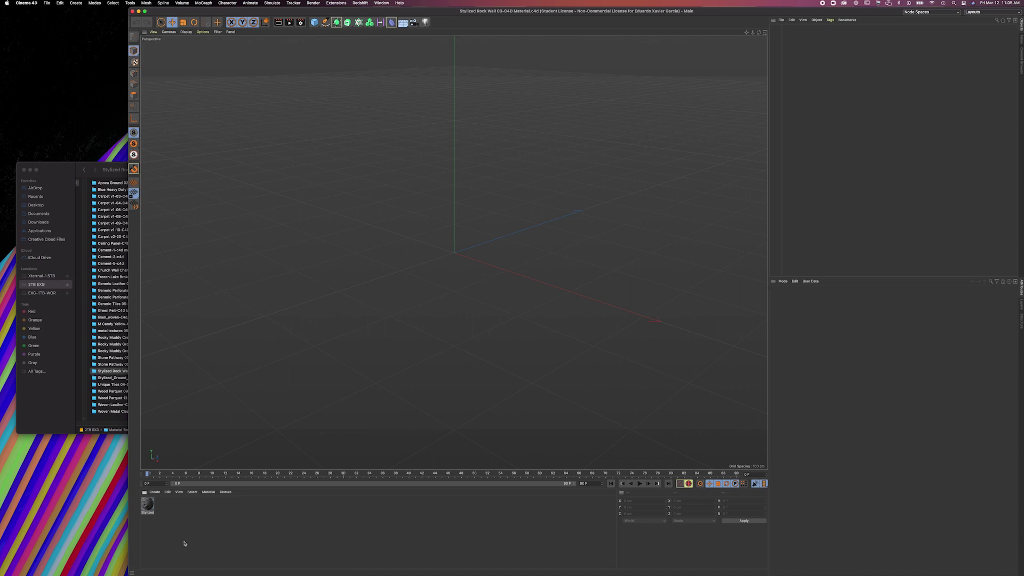
click(152, 504)
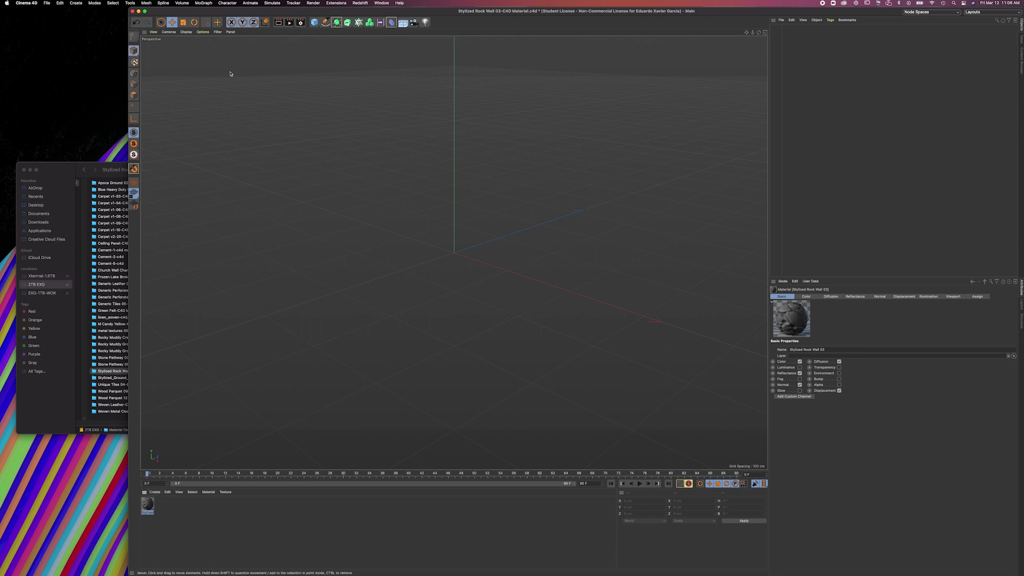
click(38, 450)
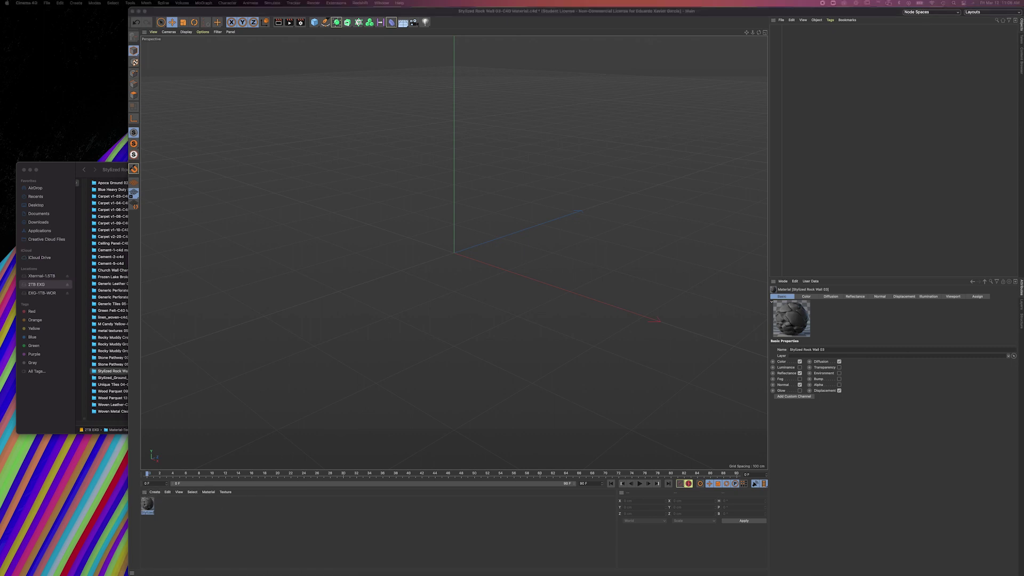
double_click(147, 504)
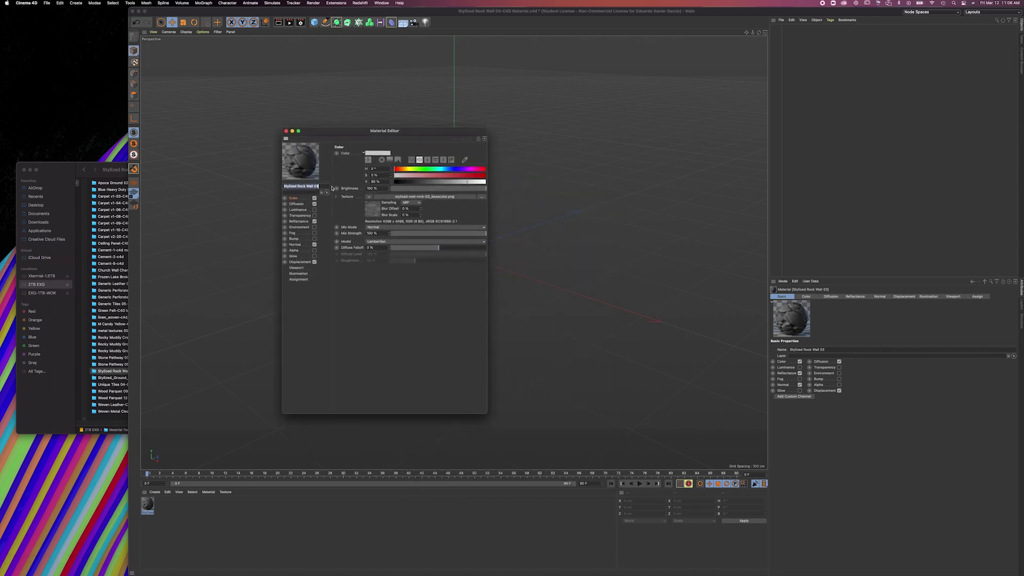
click(305, 198)
click(305, 206)
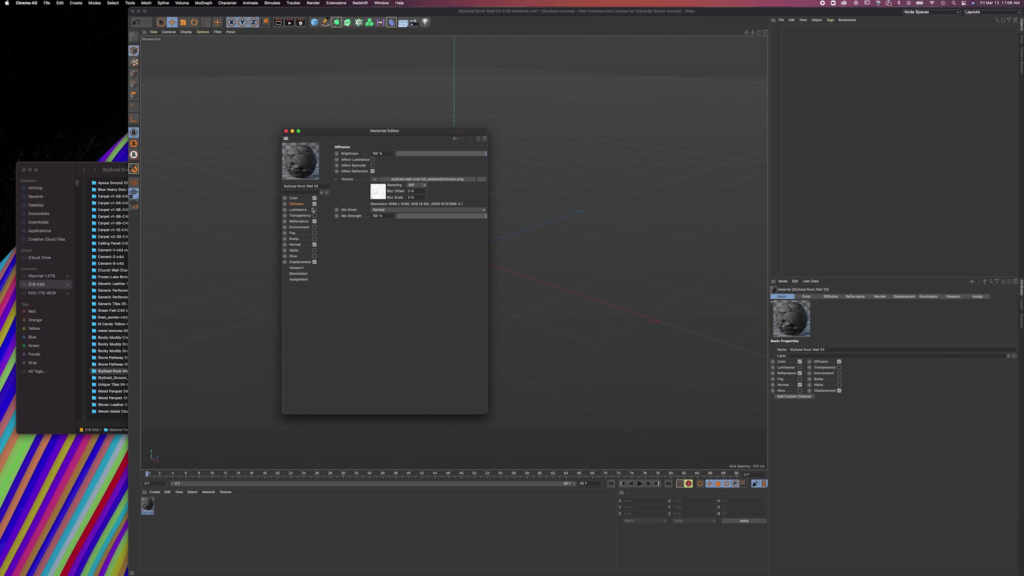
click(303, 222)
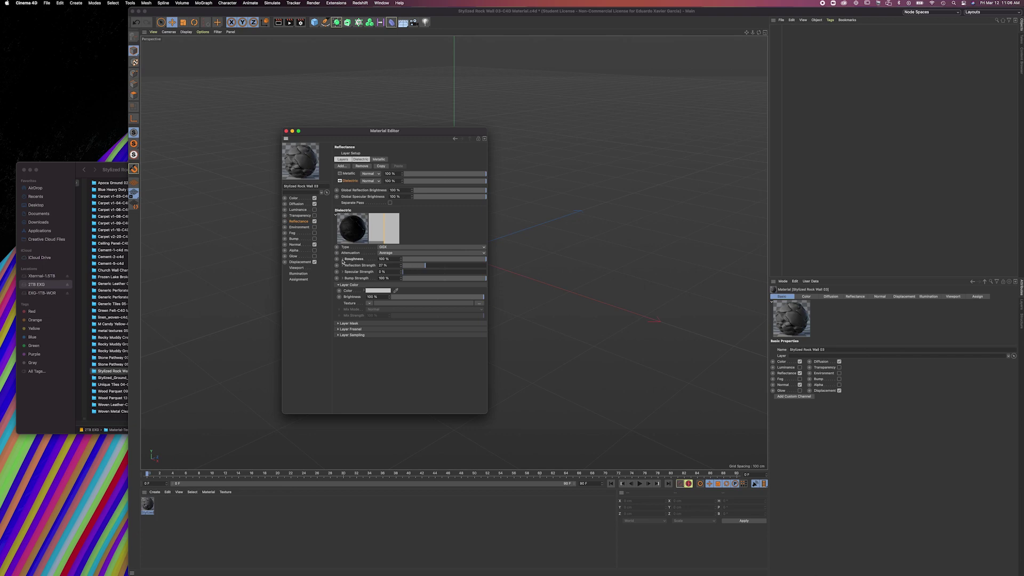
Inspect the Roughness texture, Metallic layer, Normal and Displacement channels, then close the Material Editor
click(342, 260)
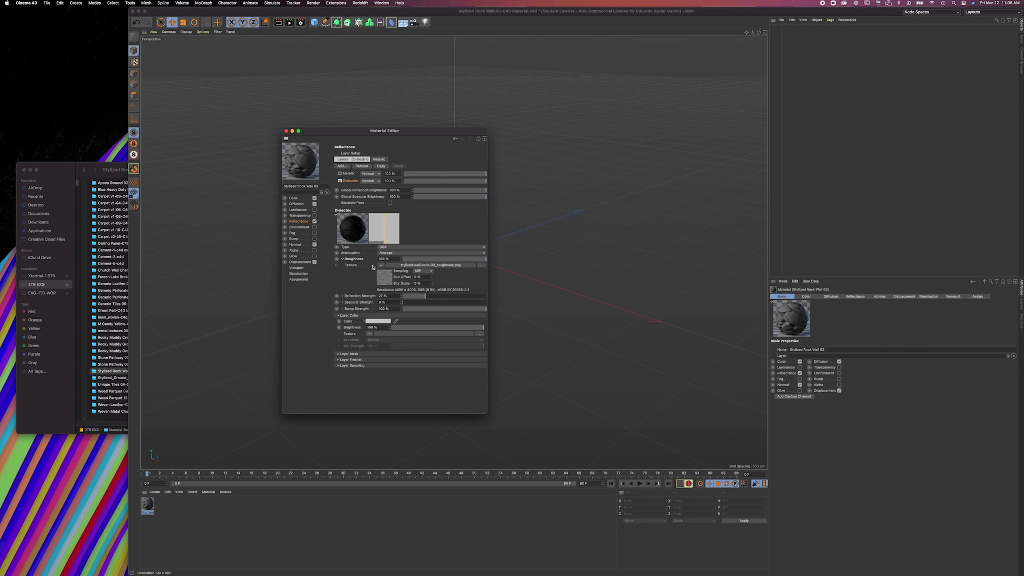
click(343, 259)
click(349, 174)
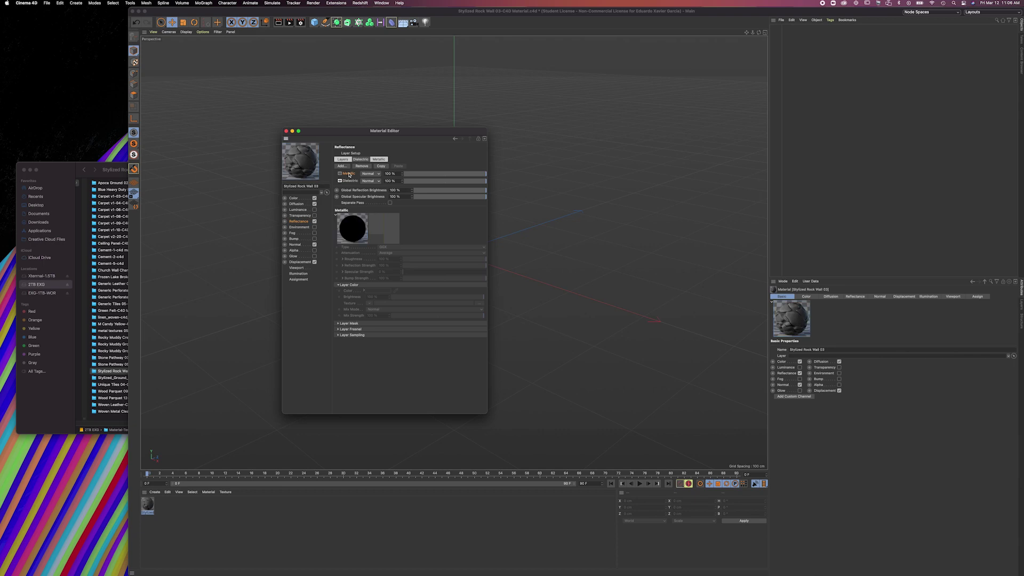
click(301, 245)
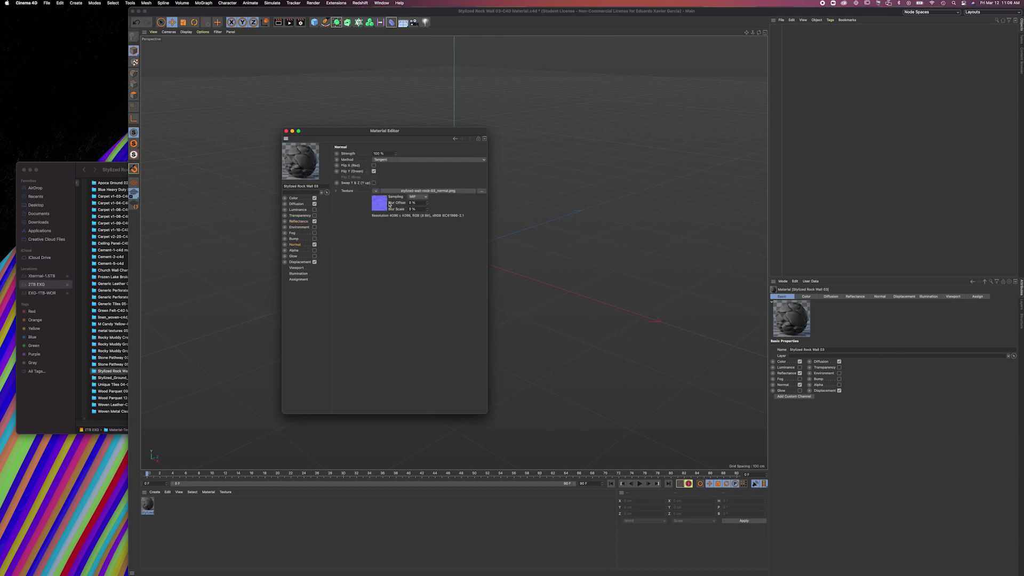
click(300, 262)
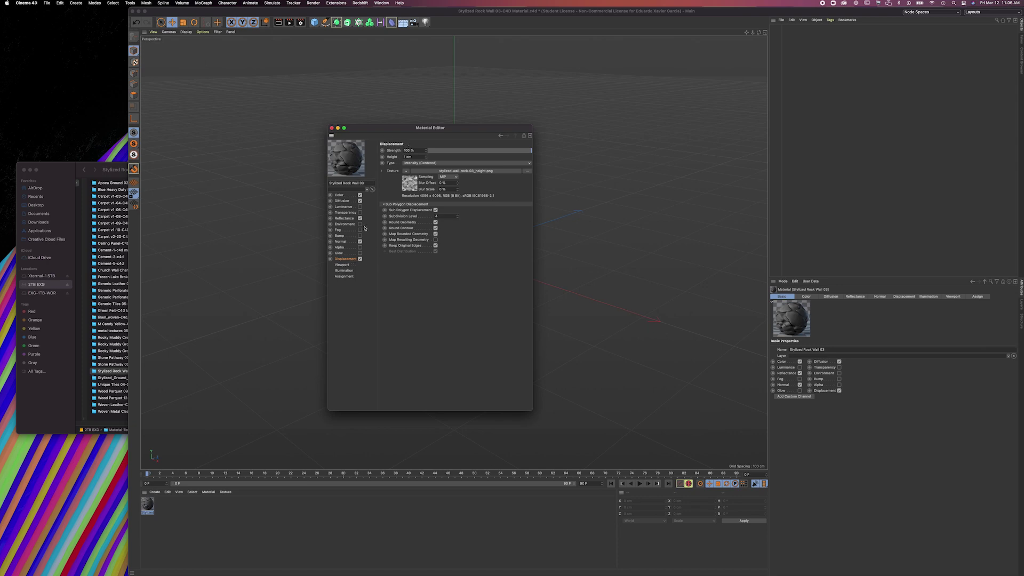
click(332, 129)
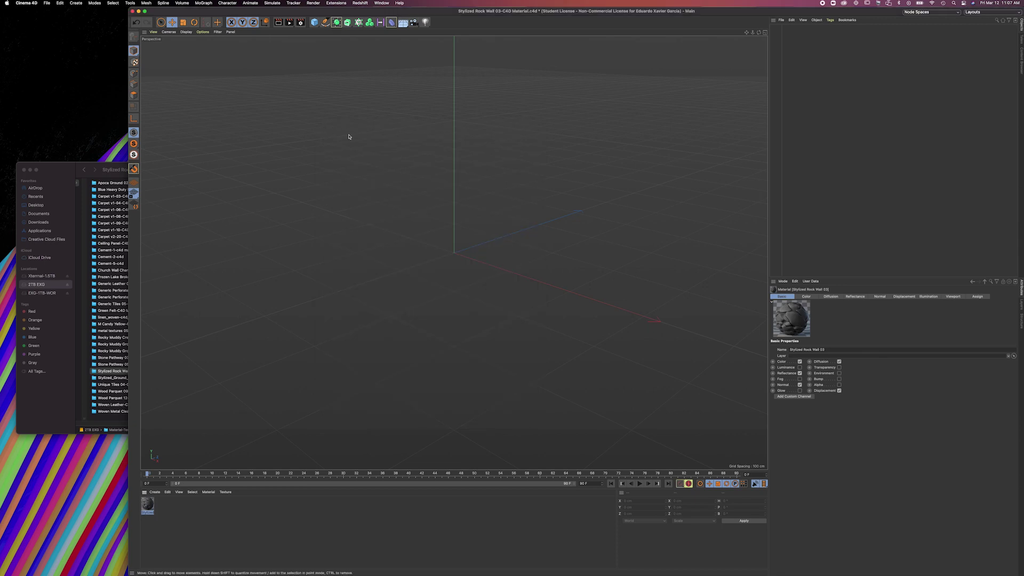
Replace the cube with a Sphere primitive and raise its Segments count for smoothness
click(315, 22)
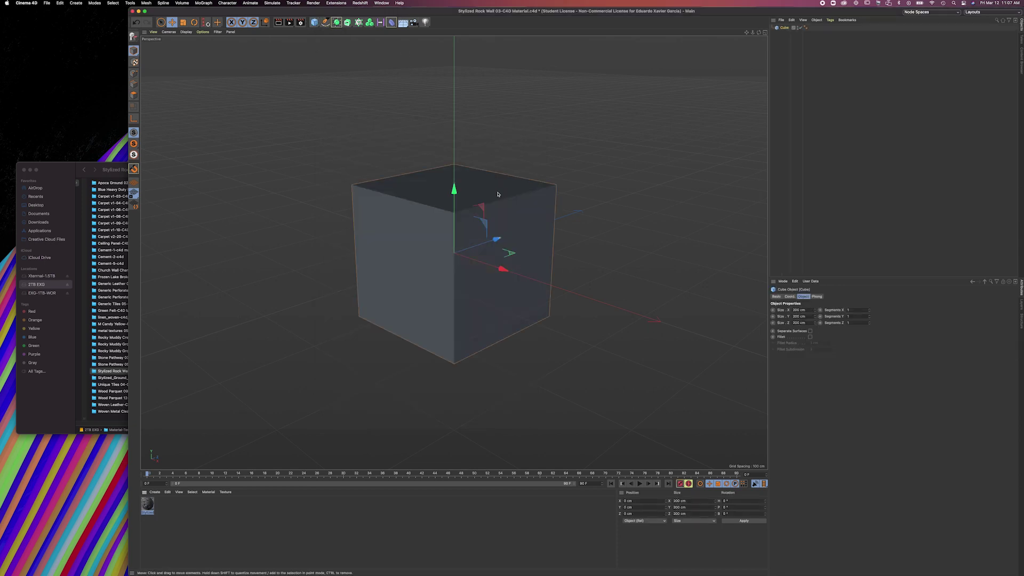
key(super+z)
click(314, 22)
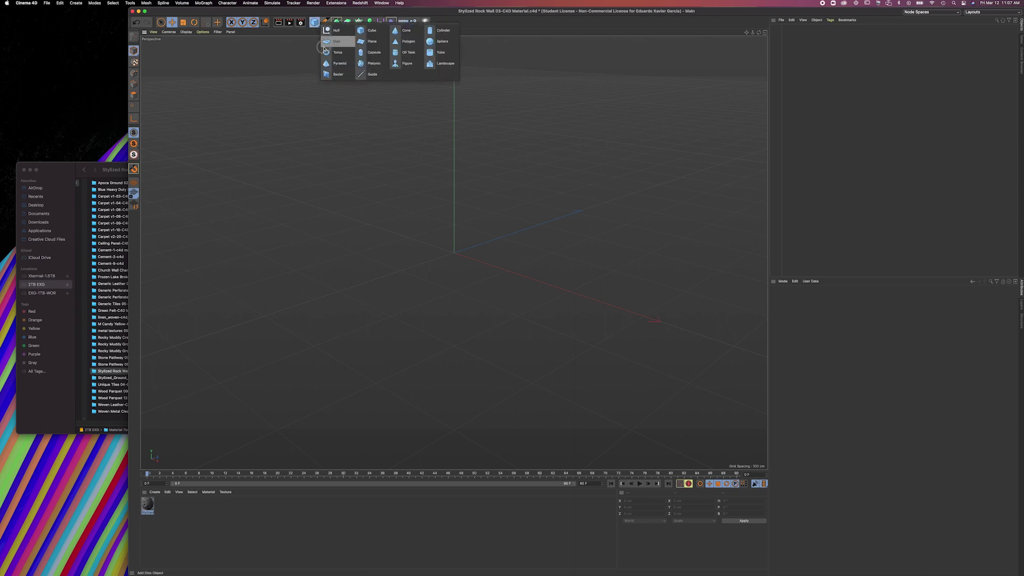
click(434, 42)
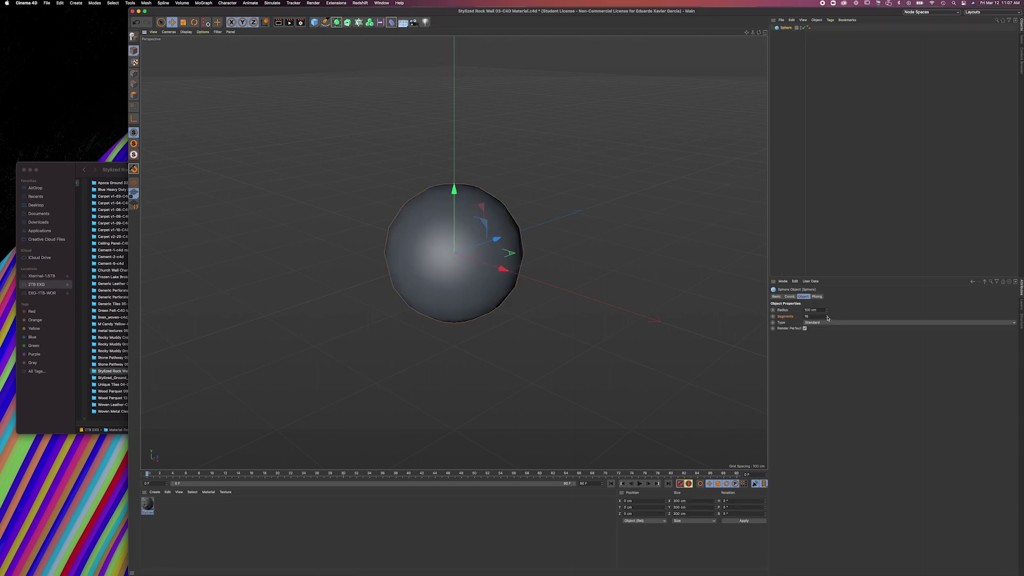
drag(826, 317, 841, 315)
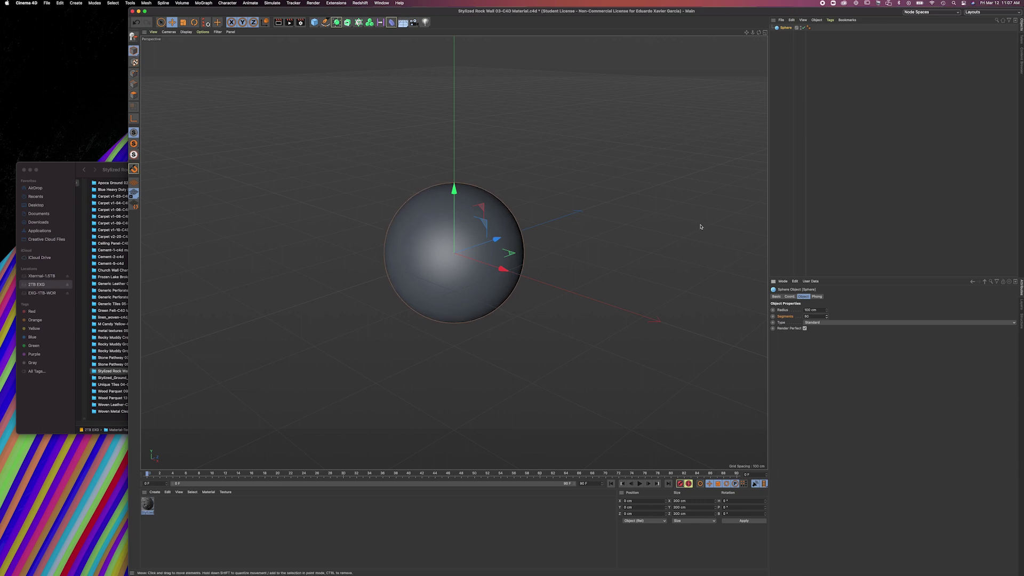
Drag the Stylized Rock Wall 03 material from the Material Manager onto the sphere
scroll(491, 247, up, 6)
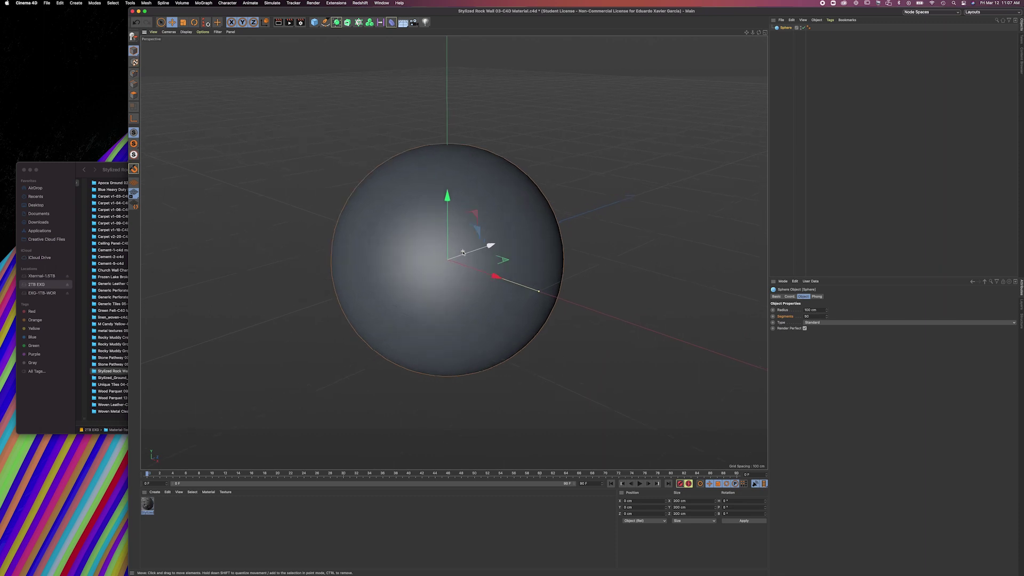
alt+middle_drag(458, 243, 449, 225)
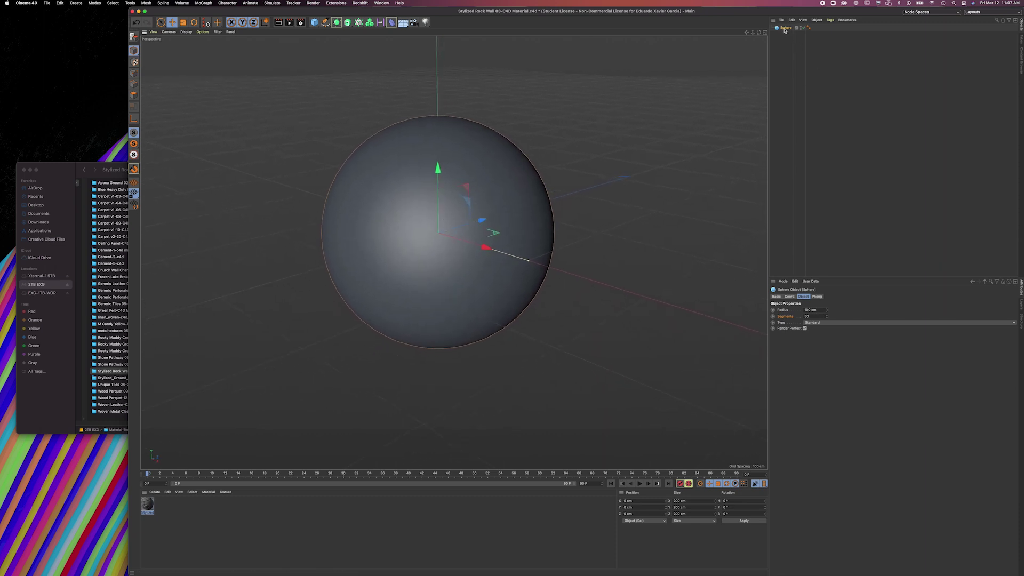
click(148, 506)
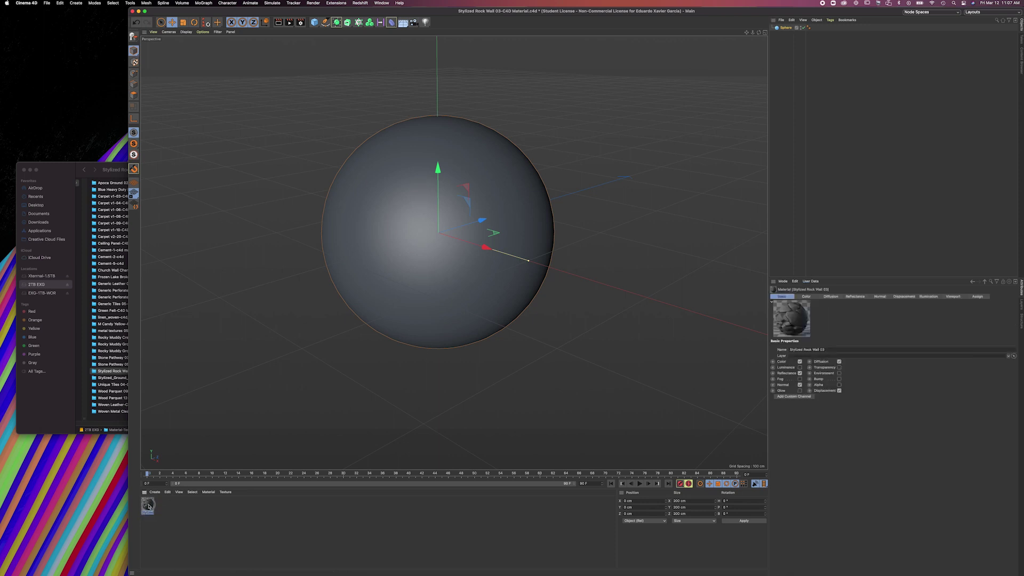
drag(149, 505, 428, 226)
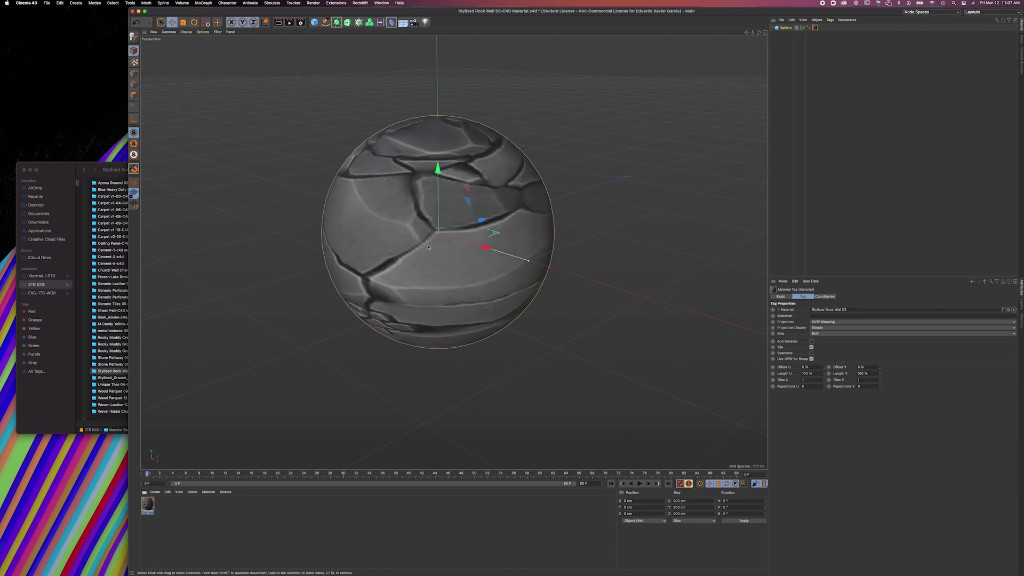
Test-render the view to check the cracked rock surface, then clear the render
scroll(429, 247, down, 2)
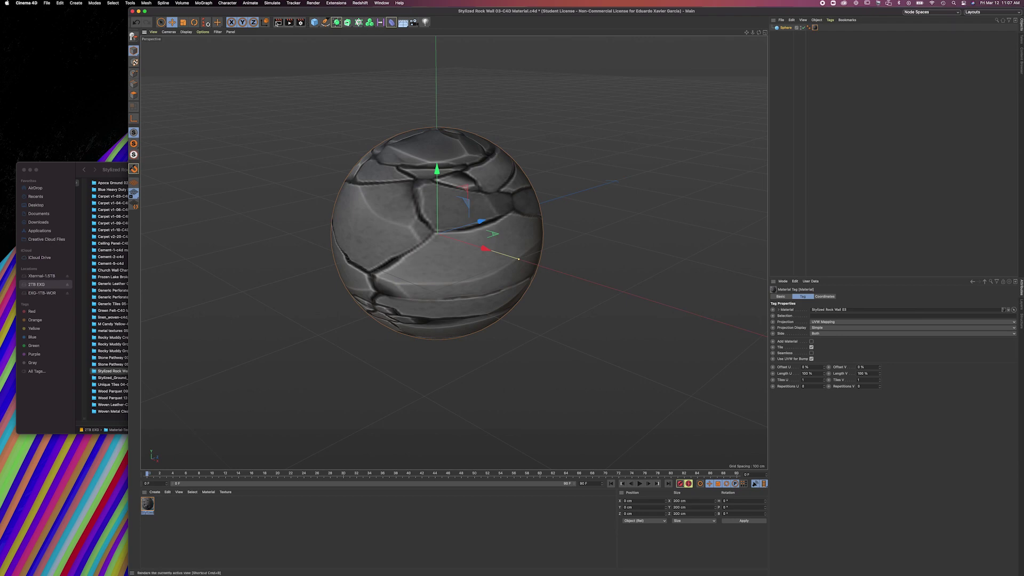
click(278, 21)
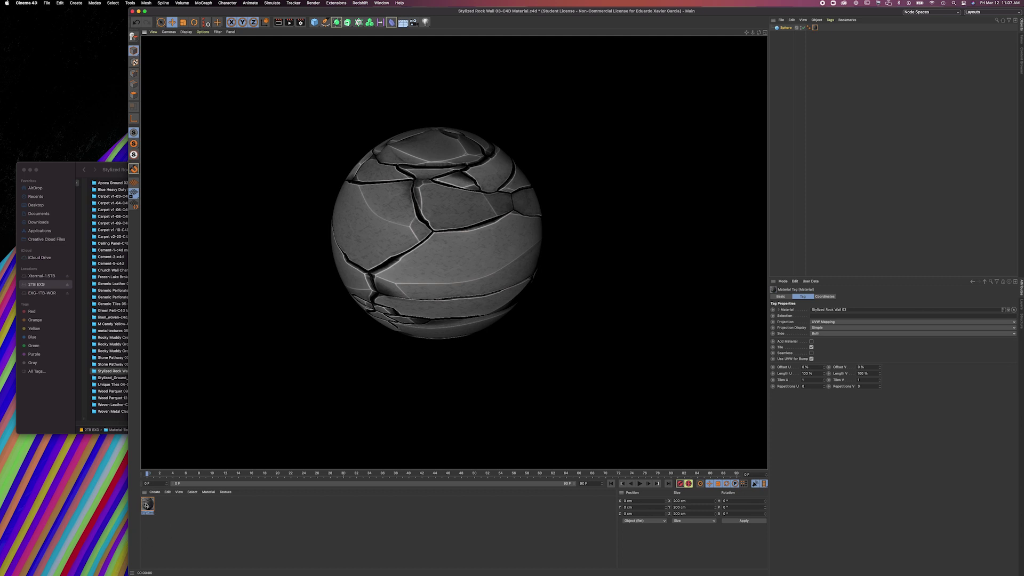
click(147, 505)
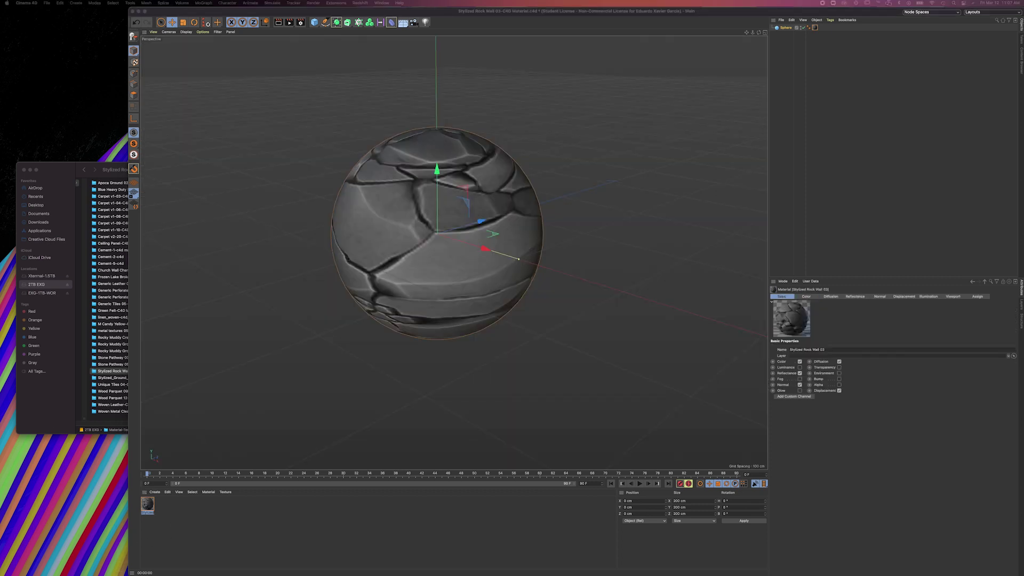
Set the rock wall material's Displacement Height to 3 cm and move the editor aside to view the sphere
double_click(147, 504)
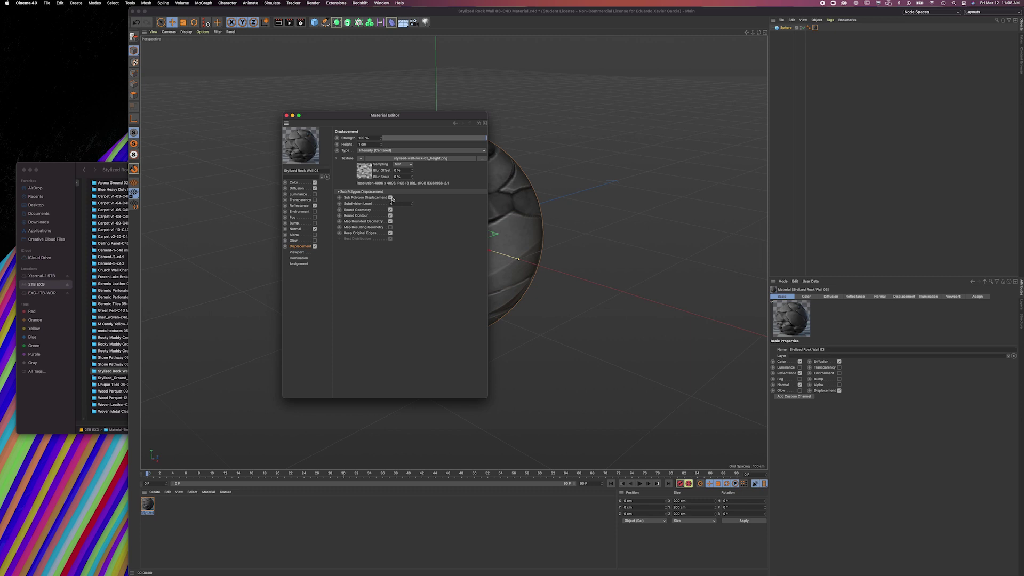
drag(380, 143, 382, 145)
drag(355, 118, 621, 121)
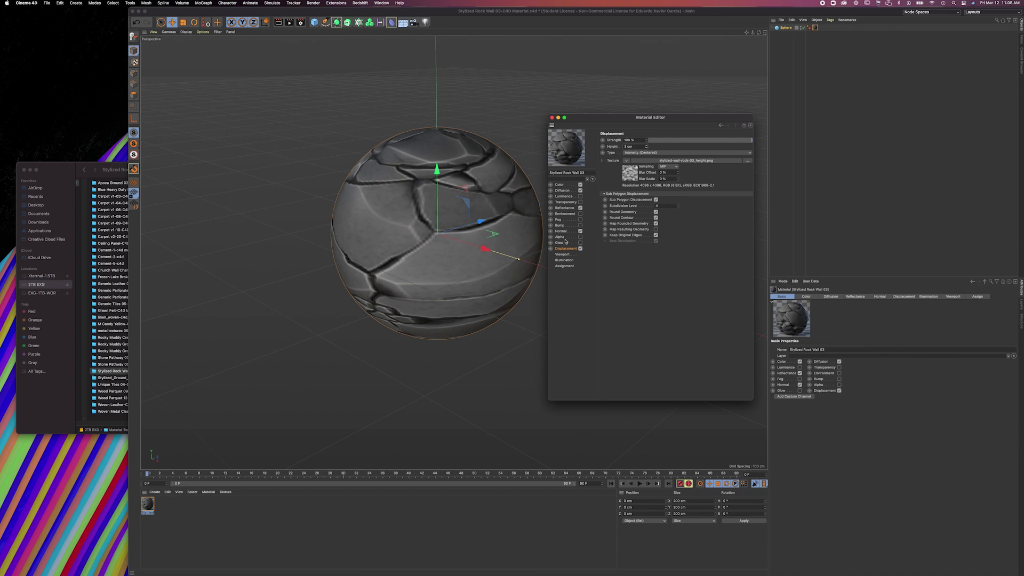
drag(598, 118, 607, 101)
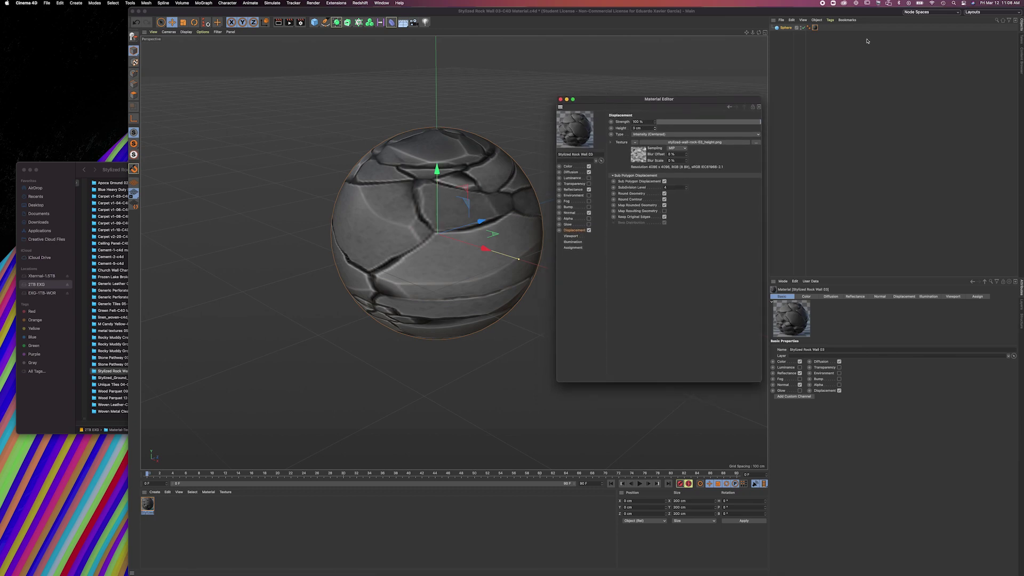
click(784, 29)
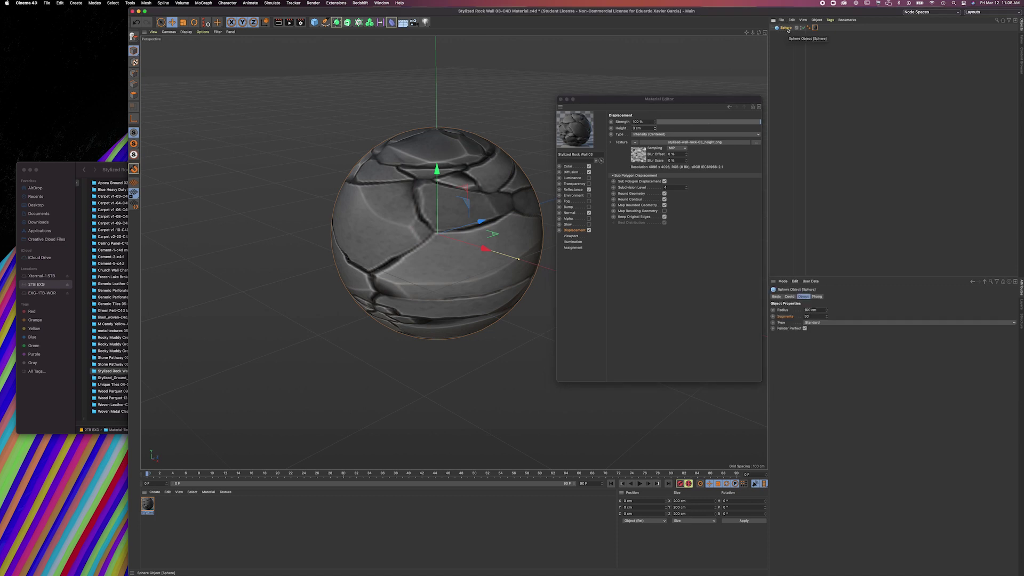
alt+middle_drag(380, 244, 307, 245)
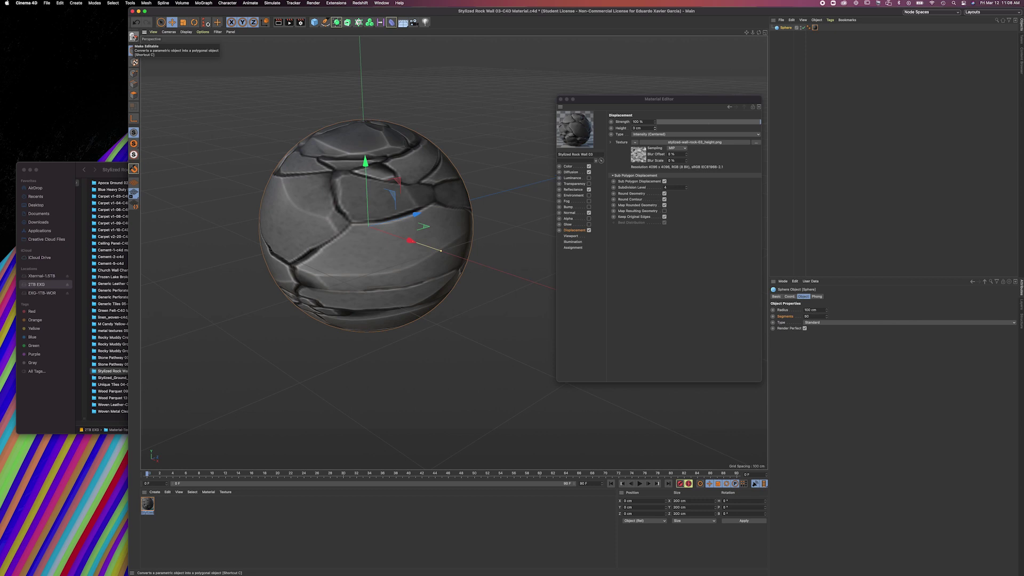
Make the sphere an editable polygon object and render the view
click(133, 38)
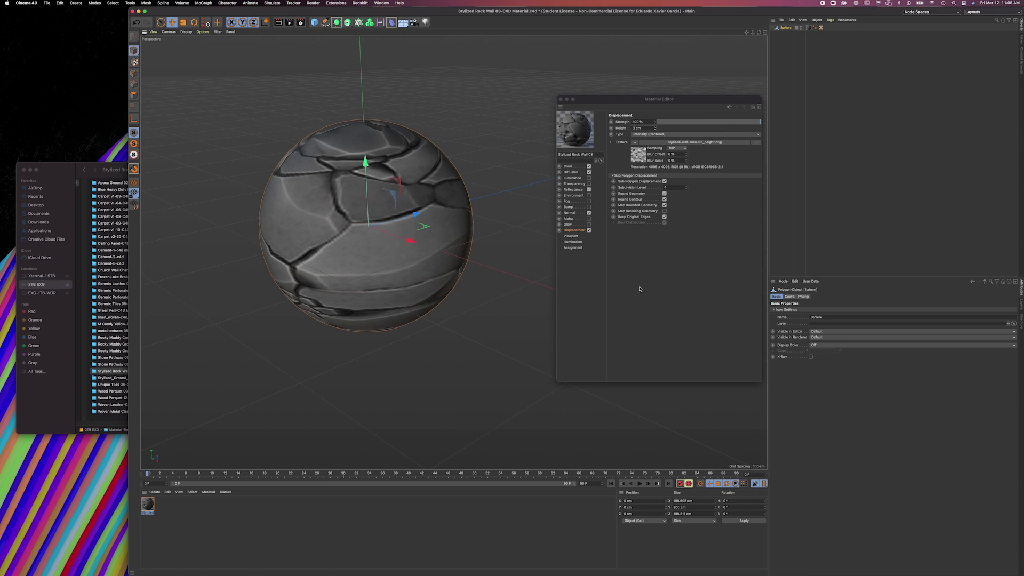
drag(660, 99, 637, 93)
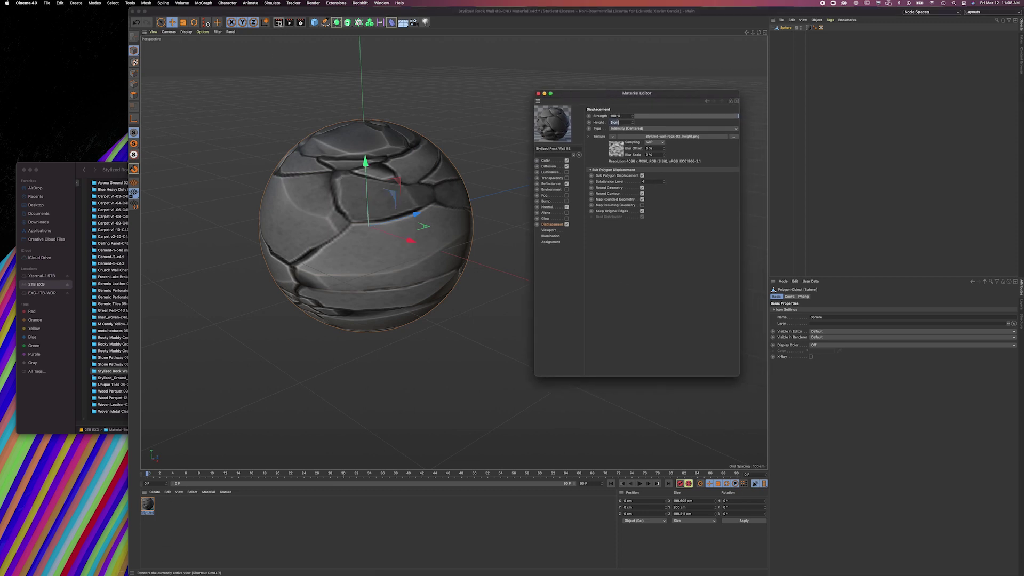
click(279, 22)
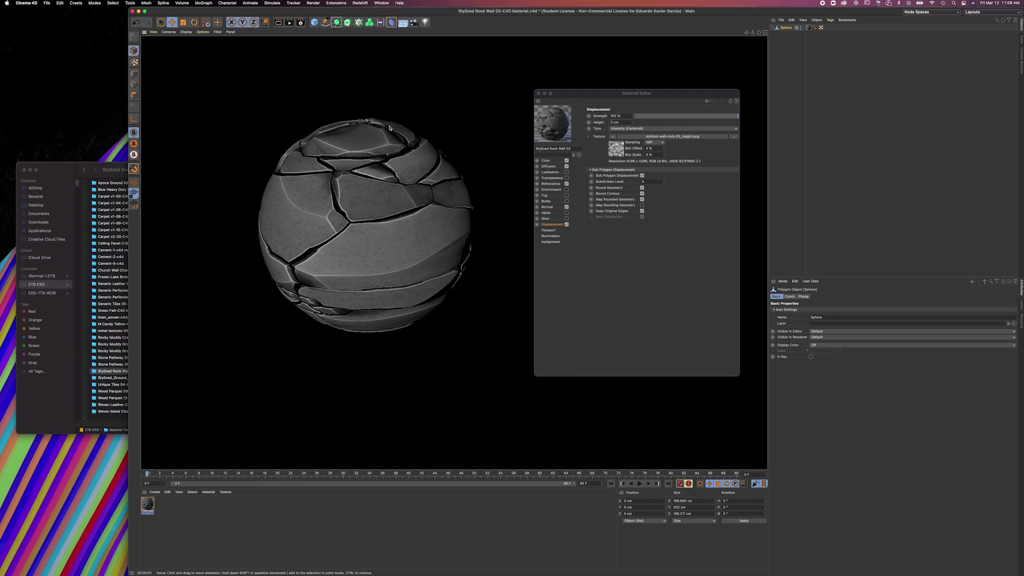
Raise the material's Displacement Height to 10 cm and re-render the broken rock chunks
click(558, 226)
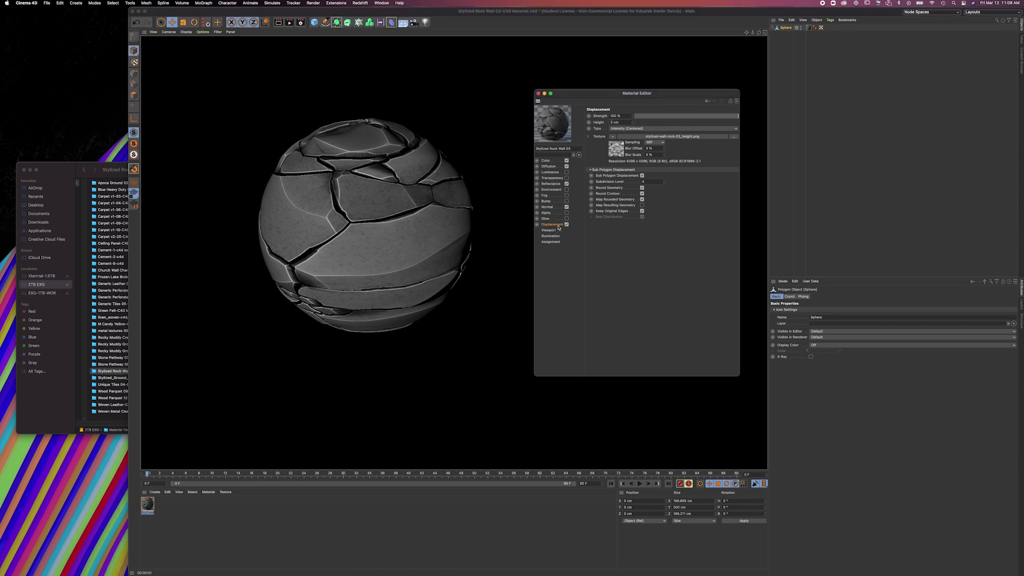
click(629, 123)
text(10)
key(Return)
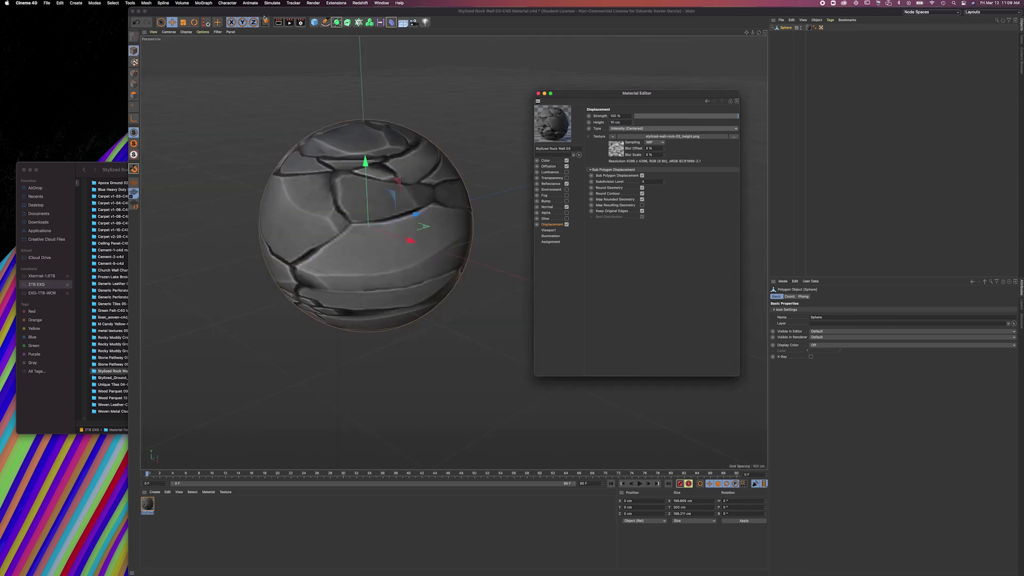
click(282, 23)
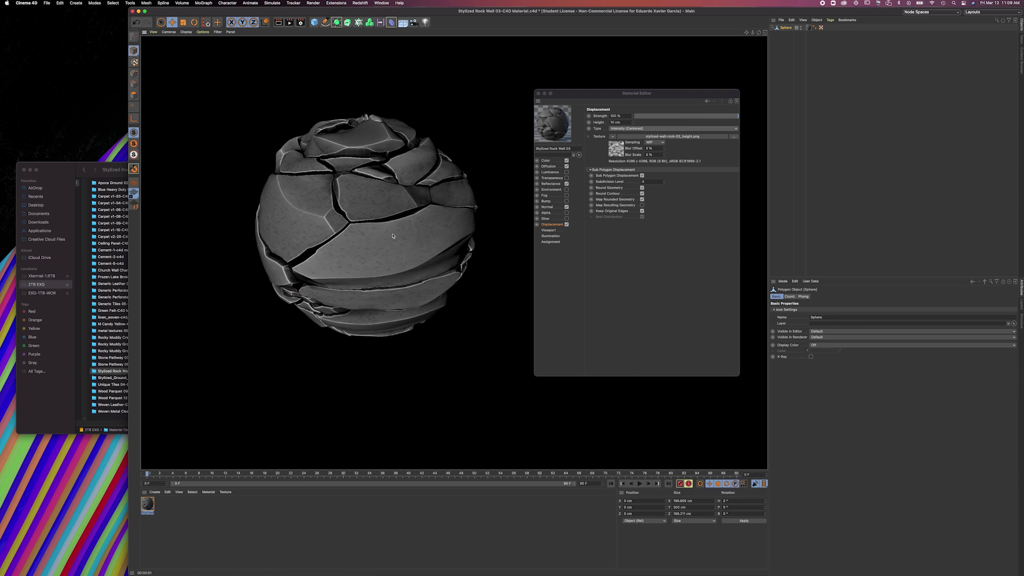
click(569, 95)
Close the material editor, return to the editor view and select the stone-textured sphere
click(538, 93)
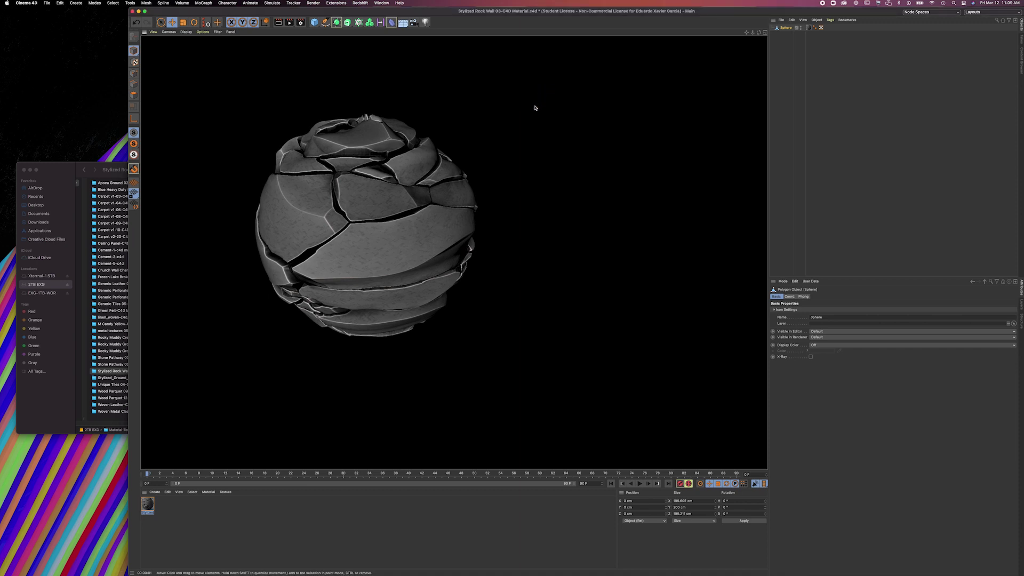
click(537, 161)
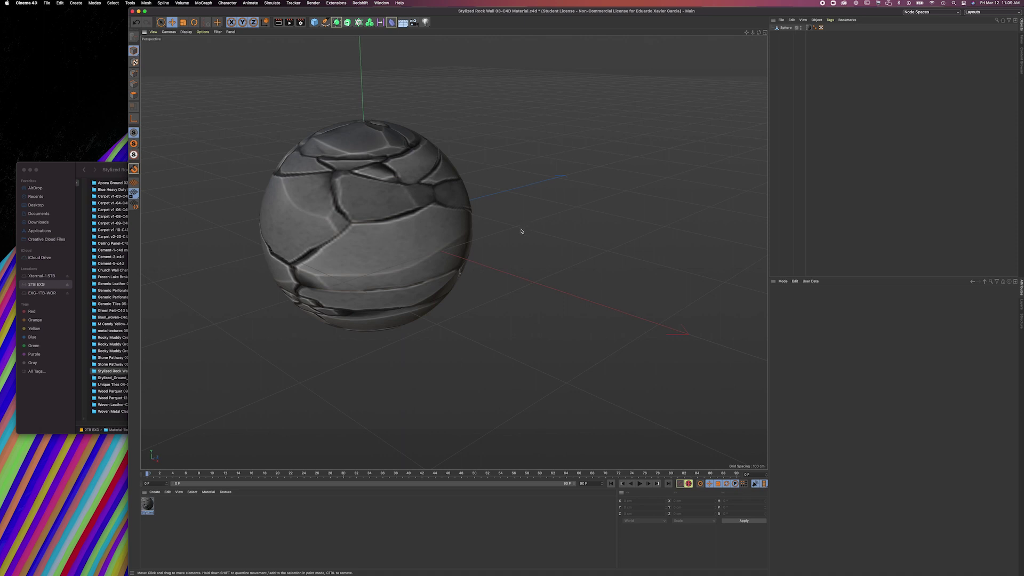
alt+drag(521, 231, 466, 201)
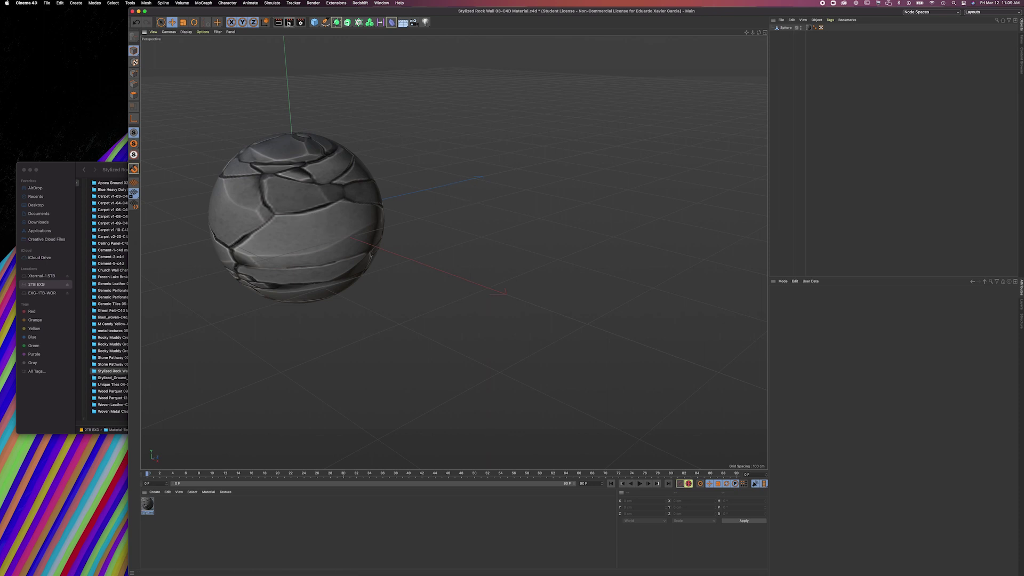
click(786, 27)
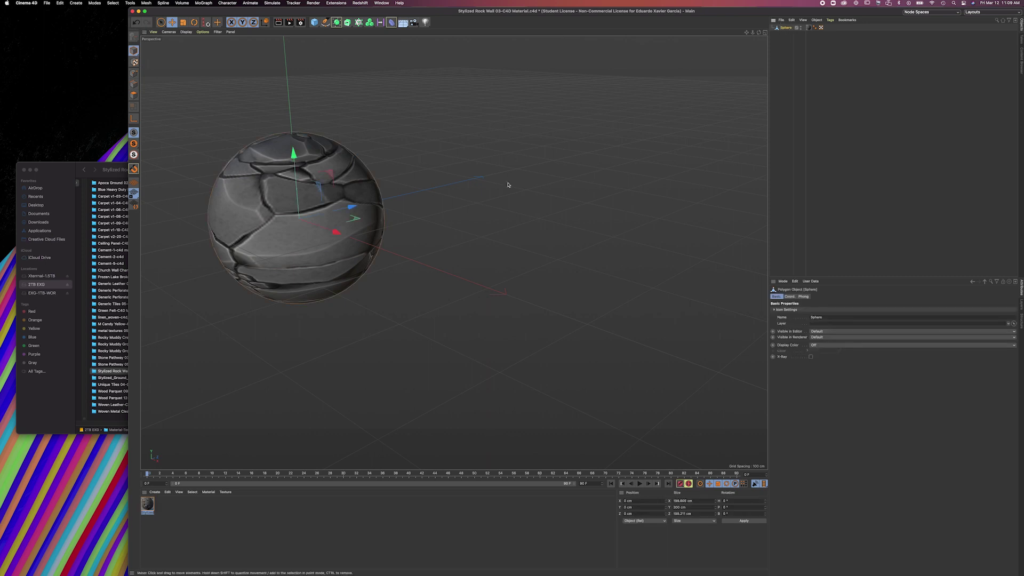
alt+drag(344, 221, 640, 225)
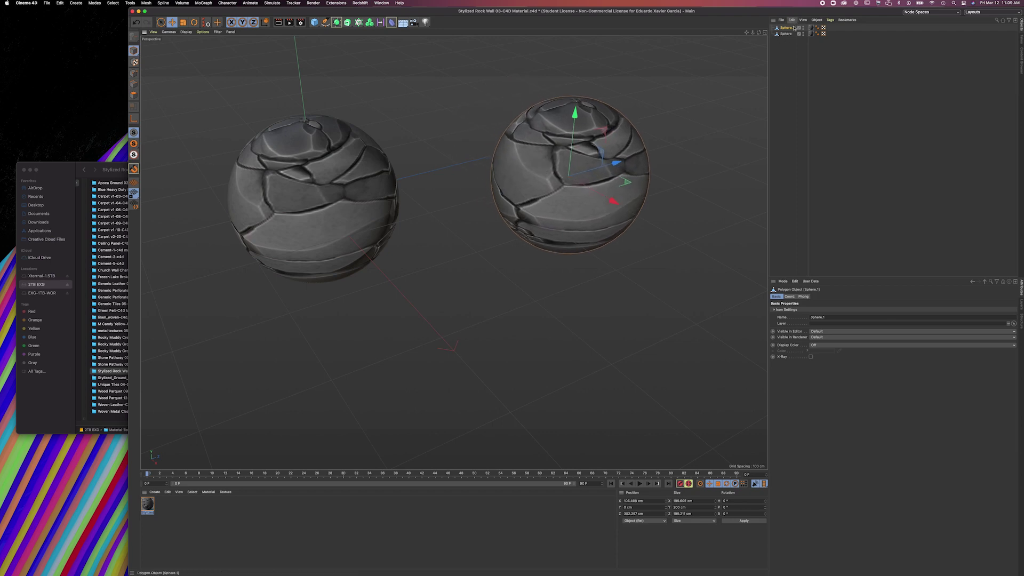
Delete Sphere.1's material tag and orbit to see both spheres
click(813, 28)
key(Delete)
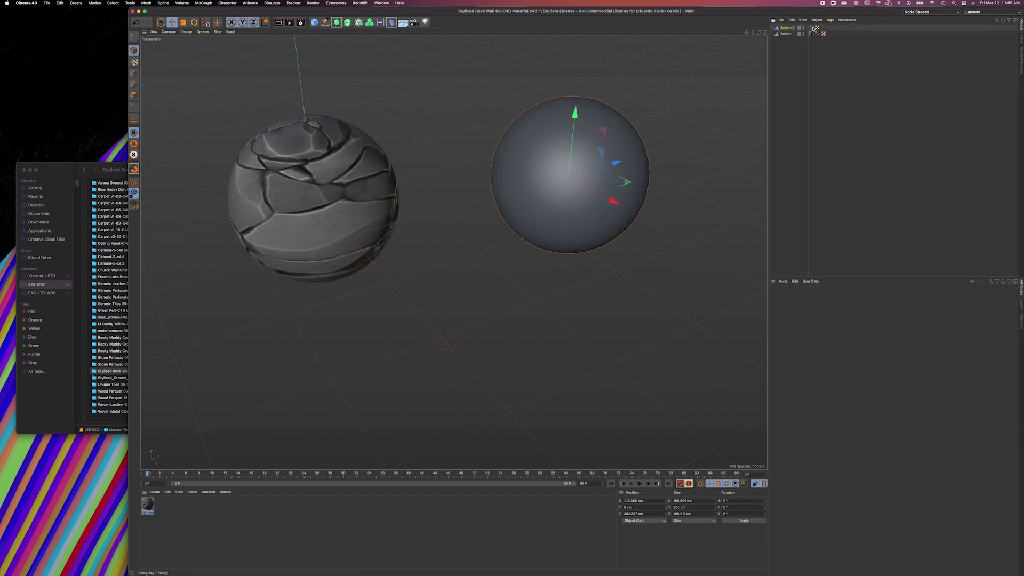
alt+drag(535, 186, 485, 254)
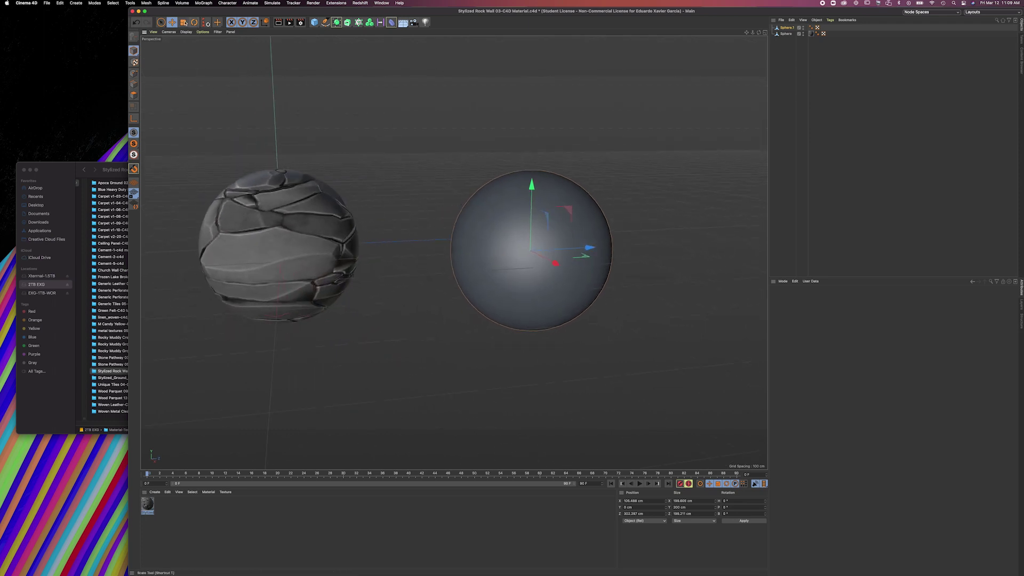
click(52, 3)
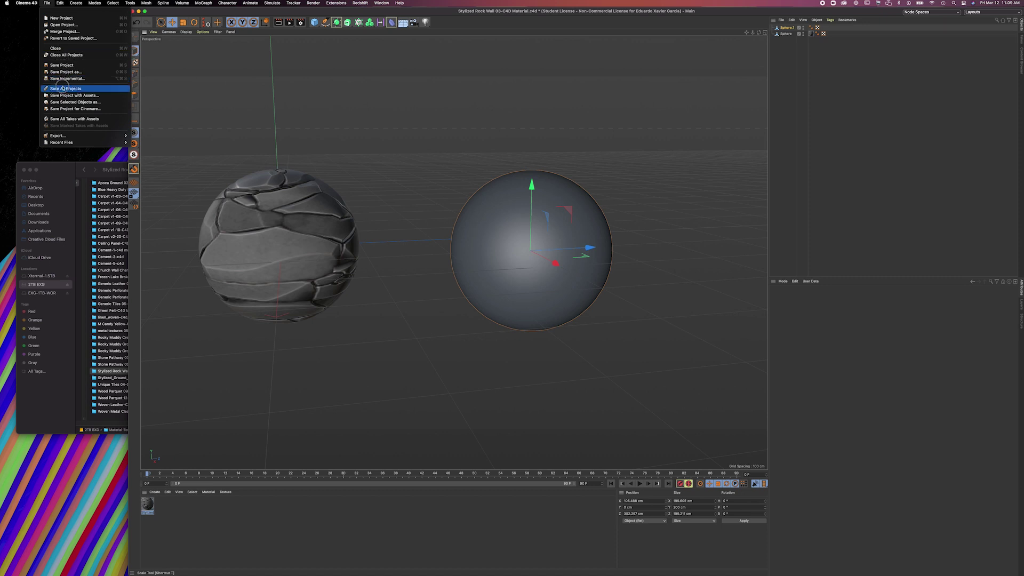
Start a project merge and browse to c4dcenter.com > Cement-2-c4d, selecting Cement-2.c4d
click(59, 32)
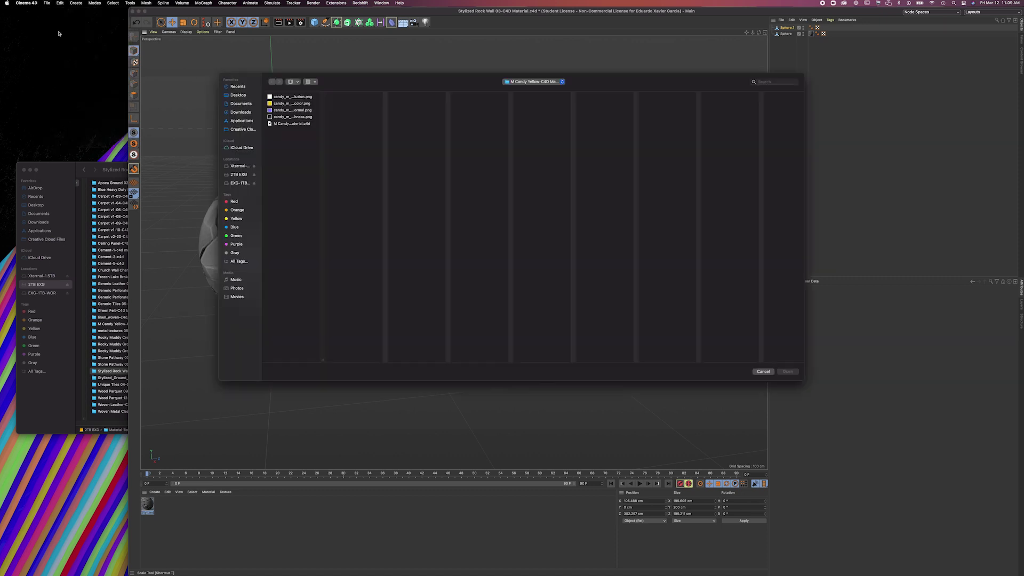
drag(365, 78, 482, 99)
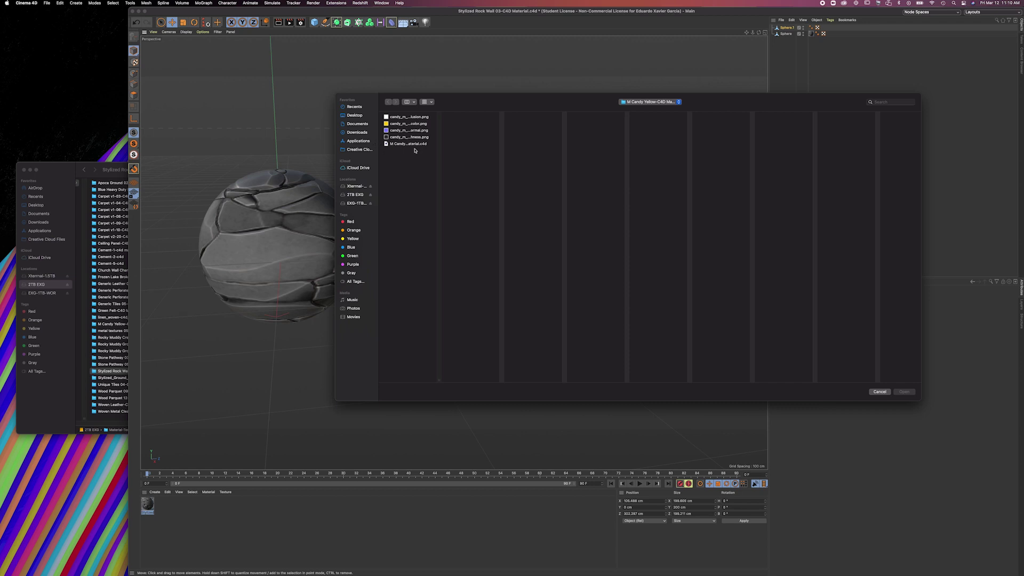
click(643, 101)
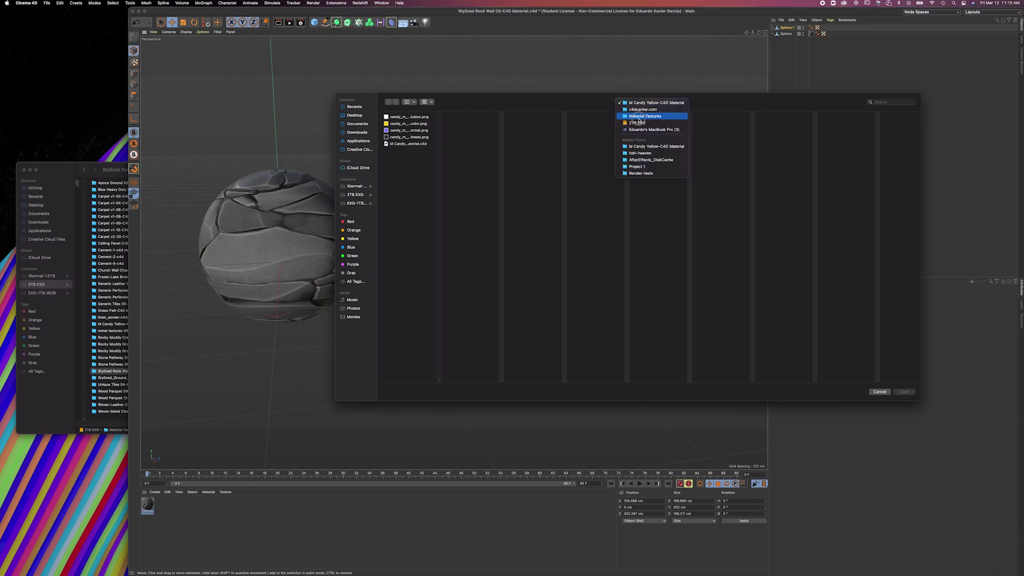
click(626, 109)
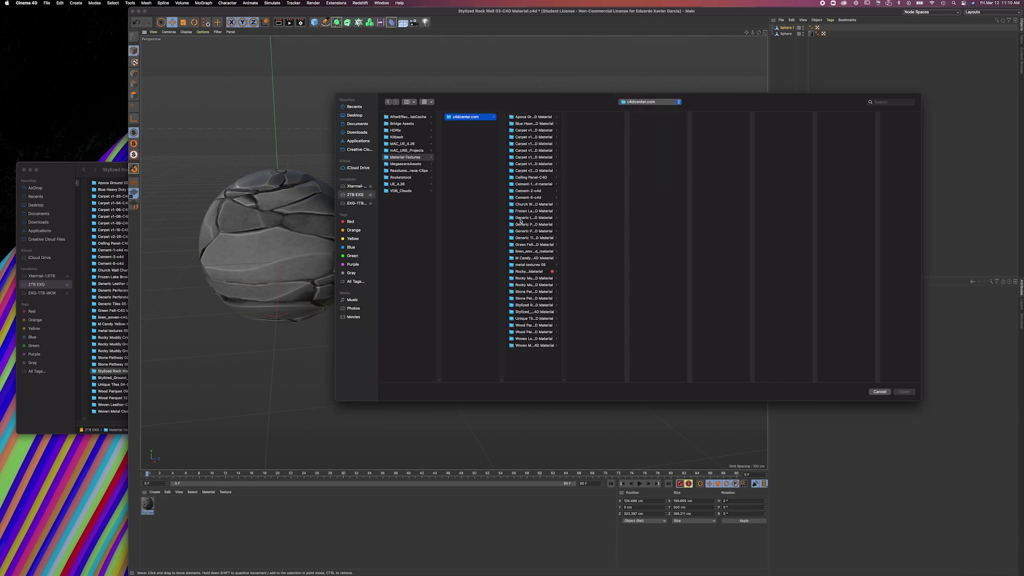
click(528, 190)
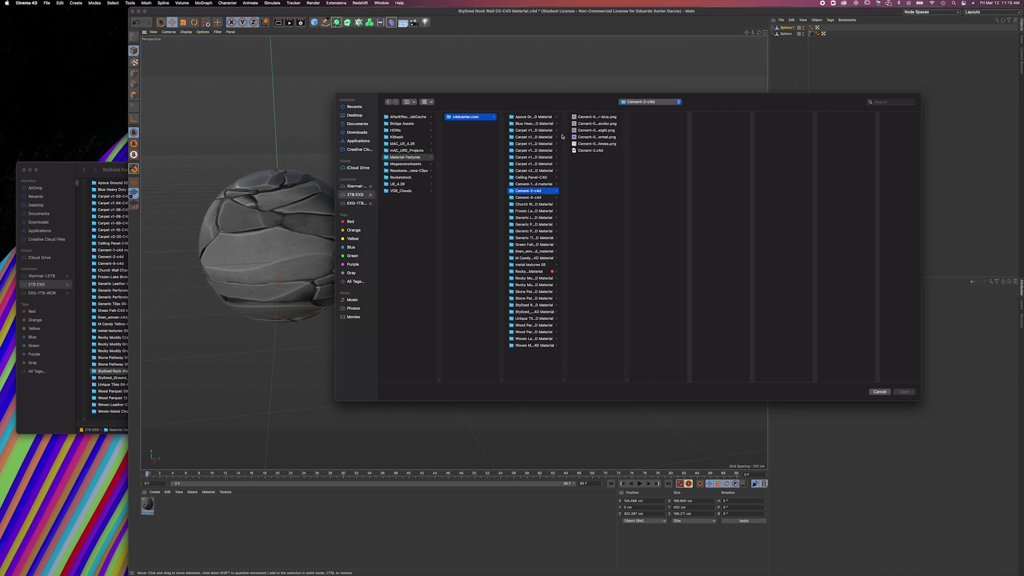
click(584, 150)
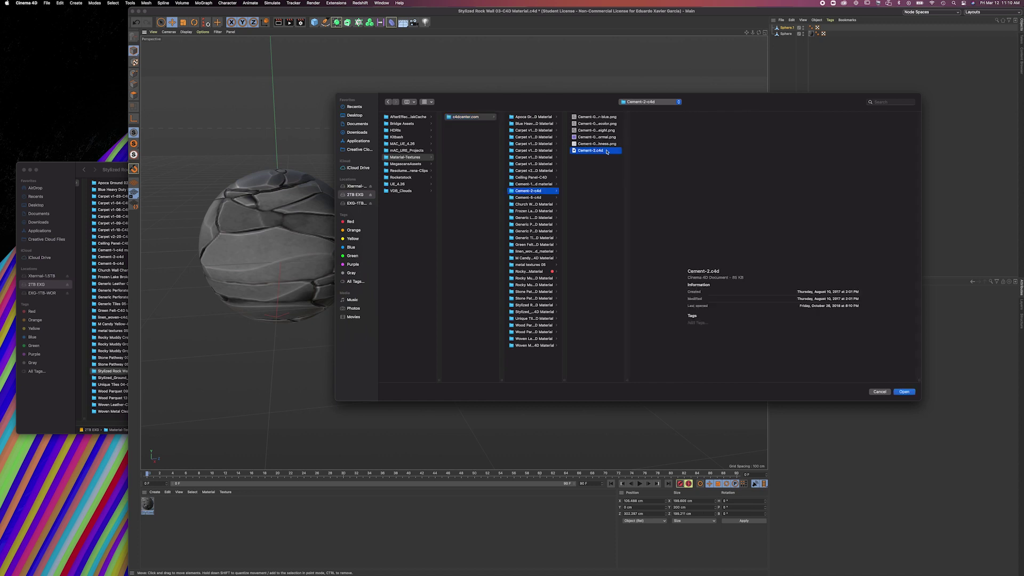
Preview the cement base color, height, normal and roughness maps, then merge Cement-2.c4d
click(584, 118)
click(583, 124)
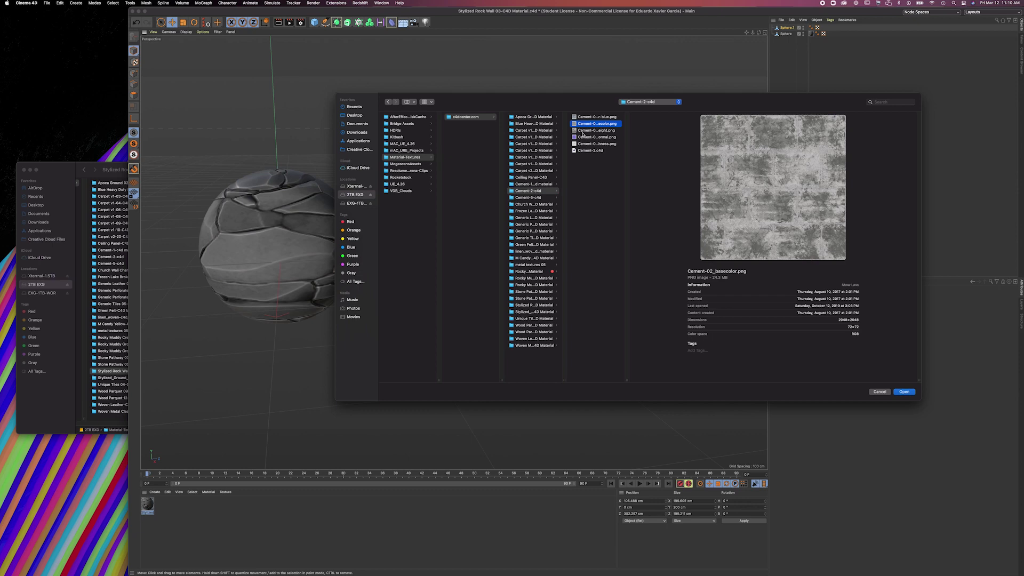
click(583, 131)
click(585, 137)
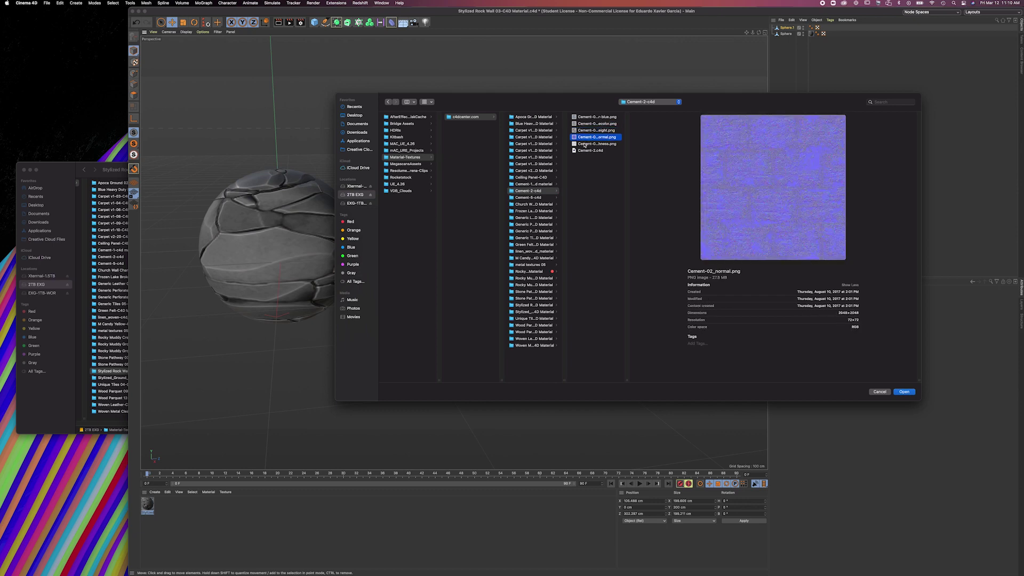
click(585, 144)
click(594, 151)
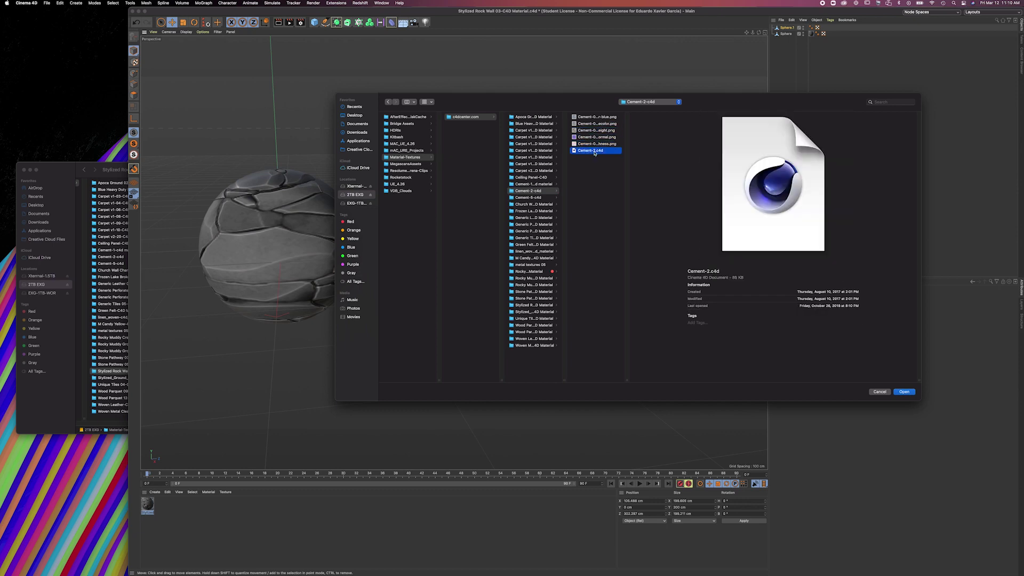
click(905, 392)
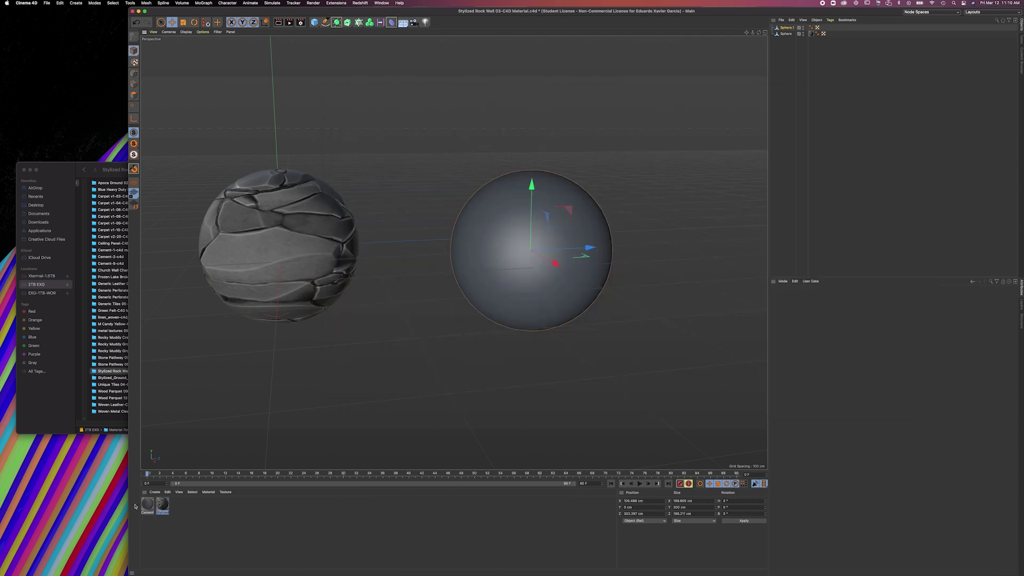
Open the Cement-2 material in the Material Editor and view its Color settings
click(149, 505)
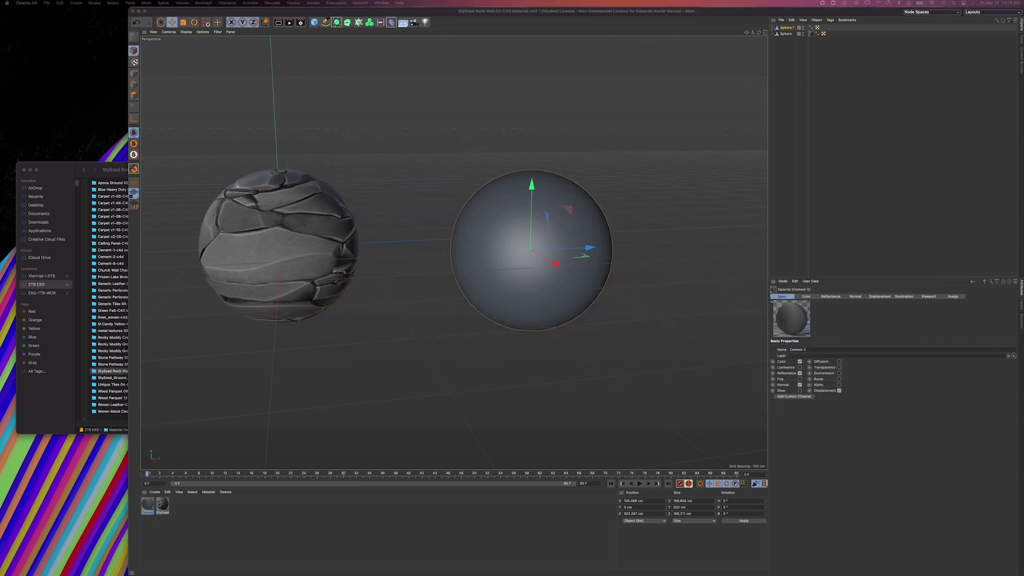
double_click(148, 505)
drag(464, 214, 465, 147)
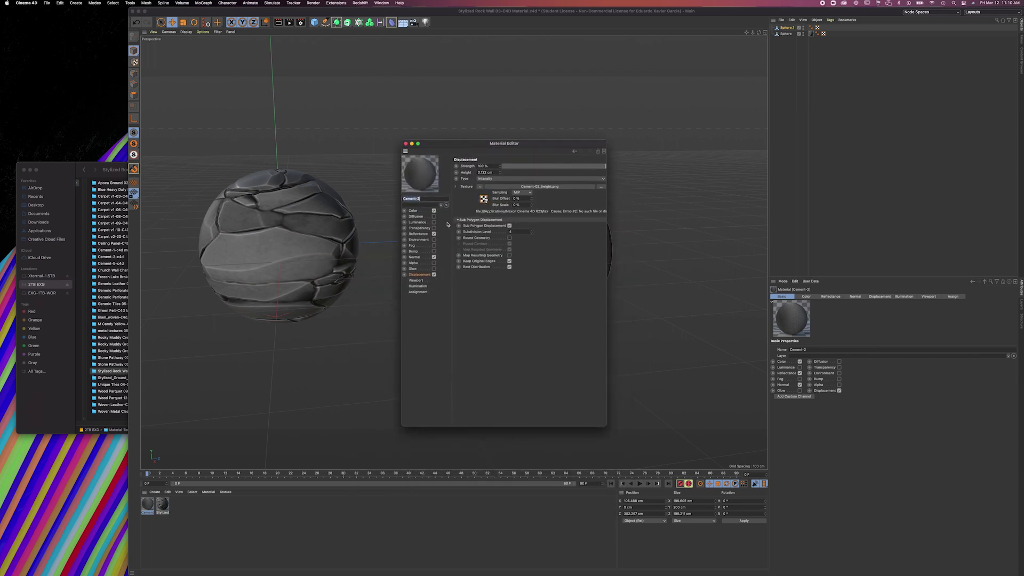
click(419, 213)
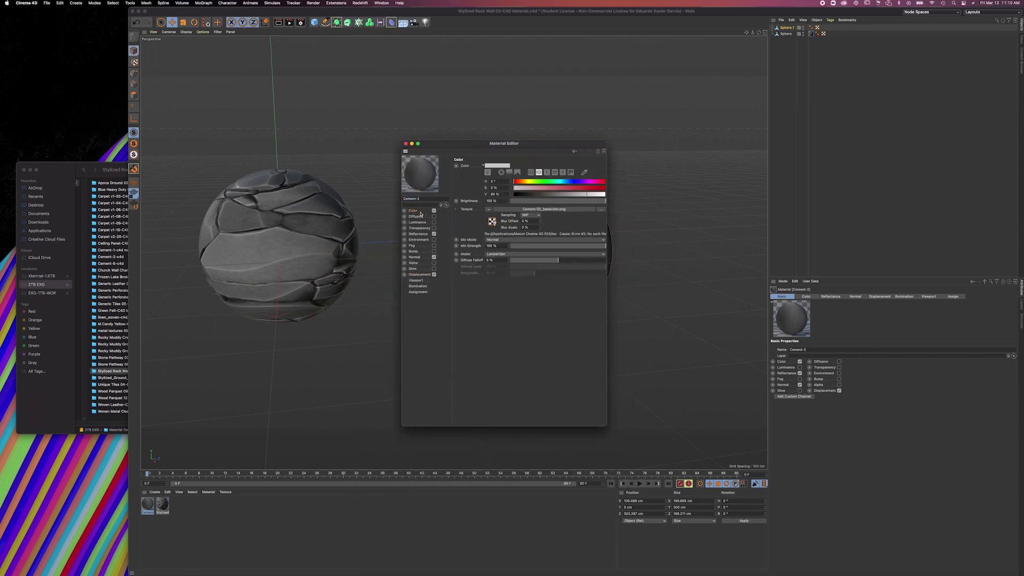
drag(522, 143, 577, 111)
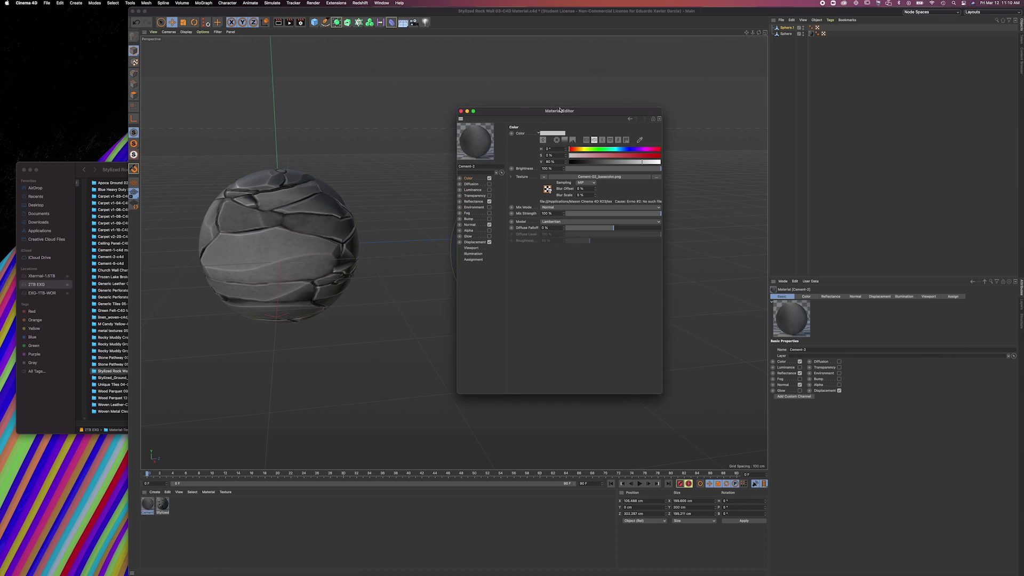
drag(559, 110, 689, 85)
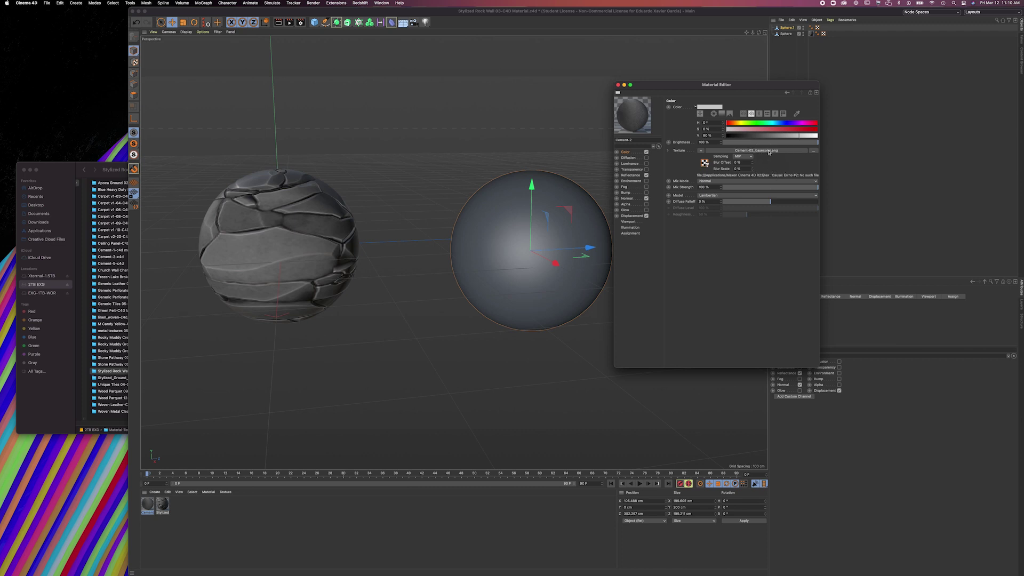
Inspect the Reflectance roughness texture and the Normal channel settings
click(630, 176)
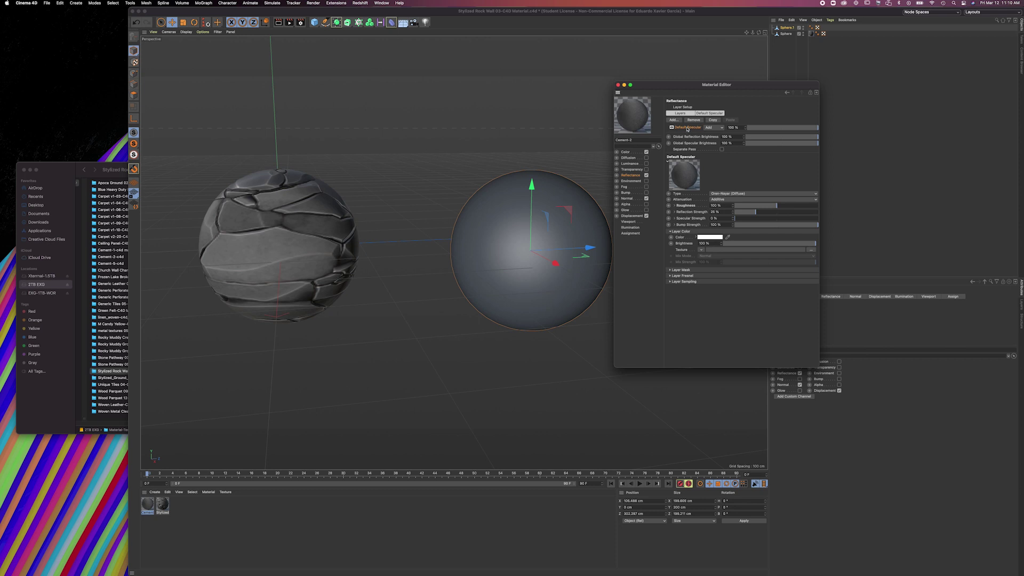
click(674, 205)
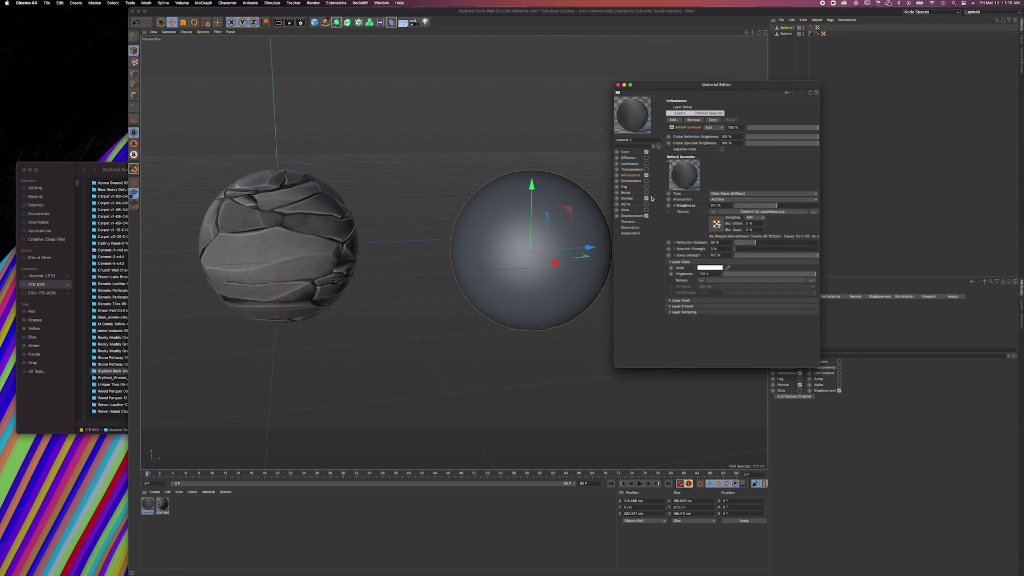
click(633, 198)
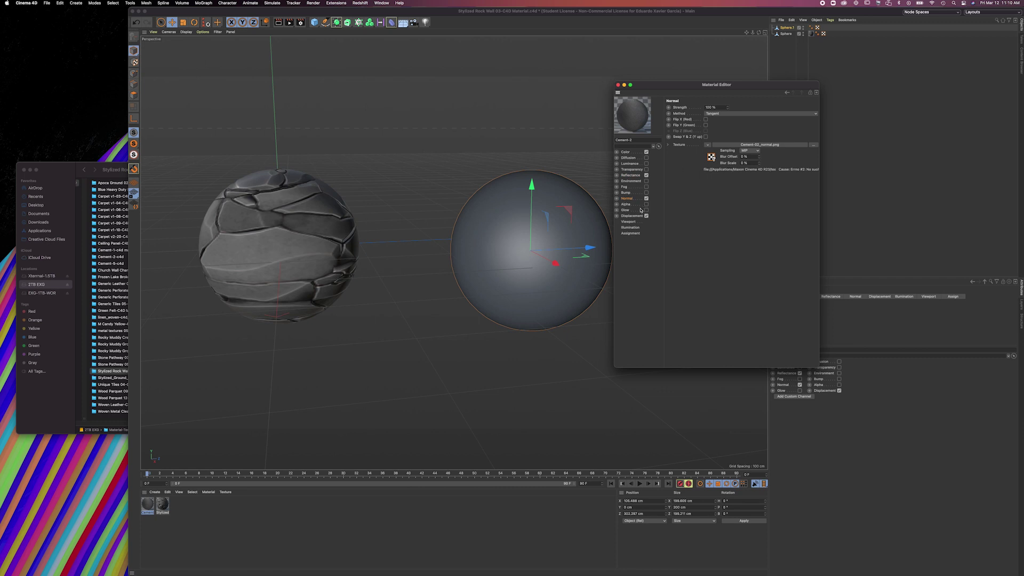
Relink the Color texture to Cement-02_basecolor.png from Cement-2-c4d, without copying it
click(632, 216)
click(626, 152)
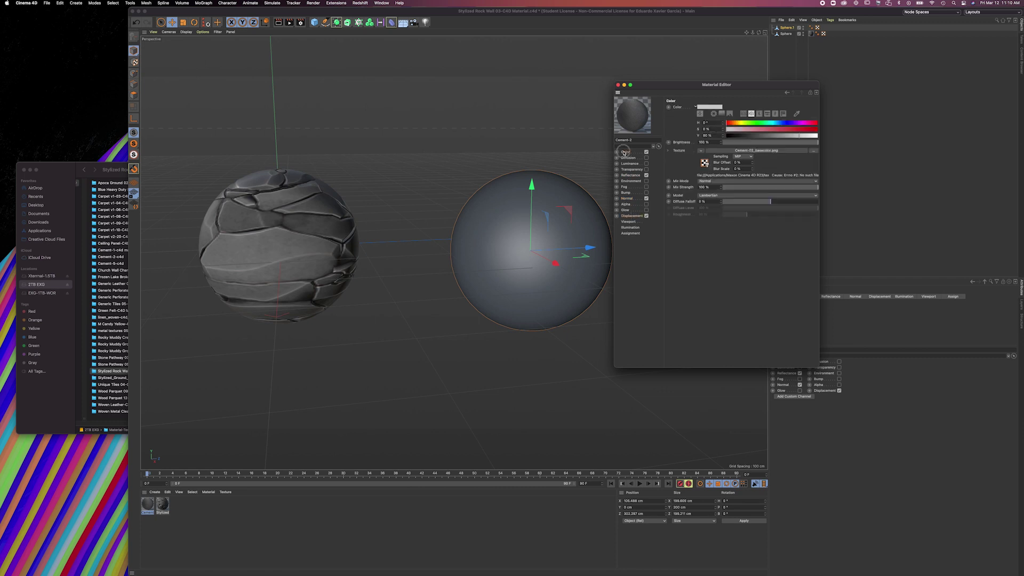
click(688, 85)
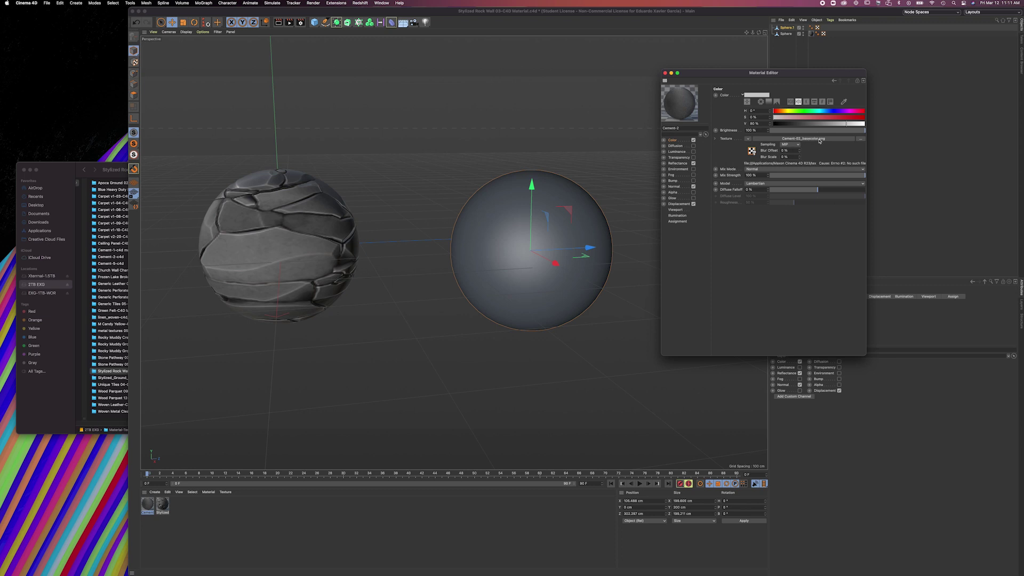
click(861, 140)
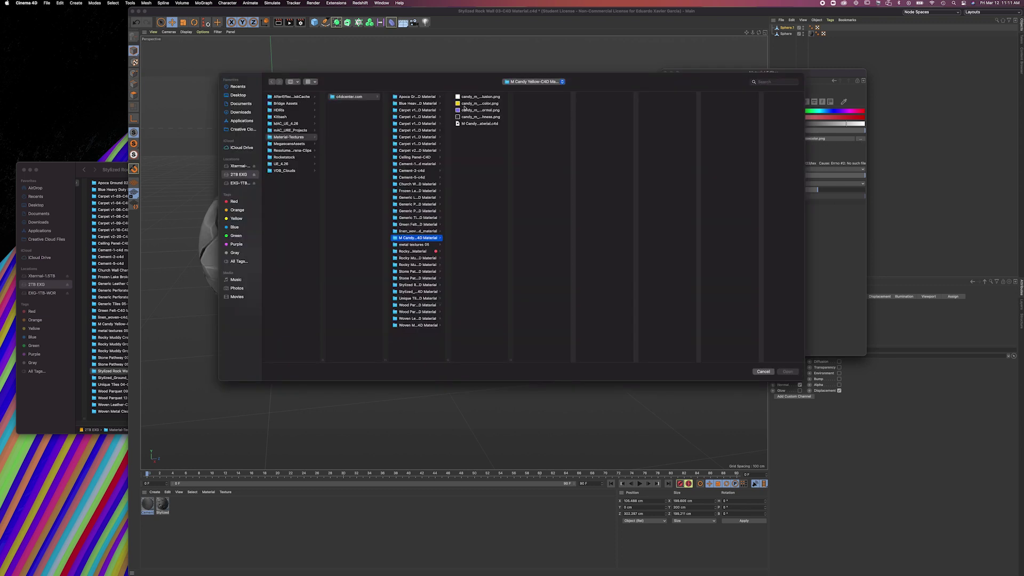
click(415, 171)
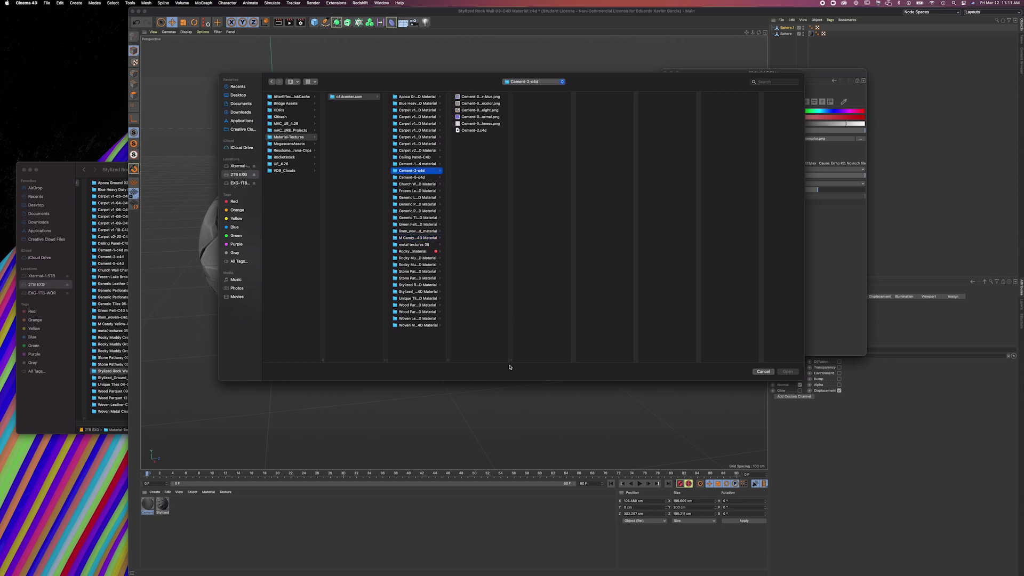
drag(510, 367, 538, 360)
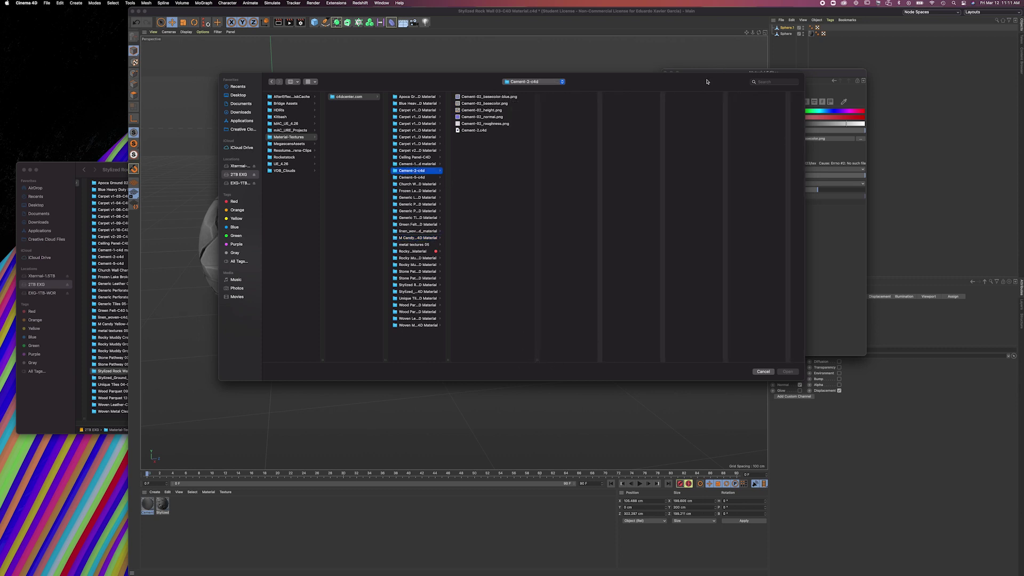
drag(707, 82, 762, 174)
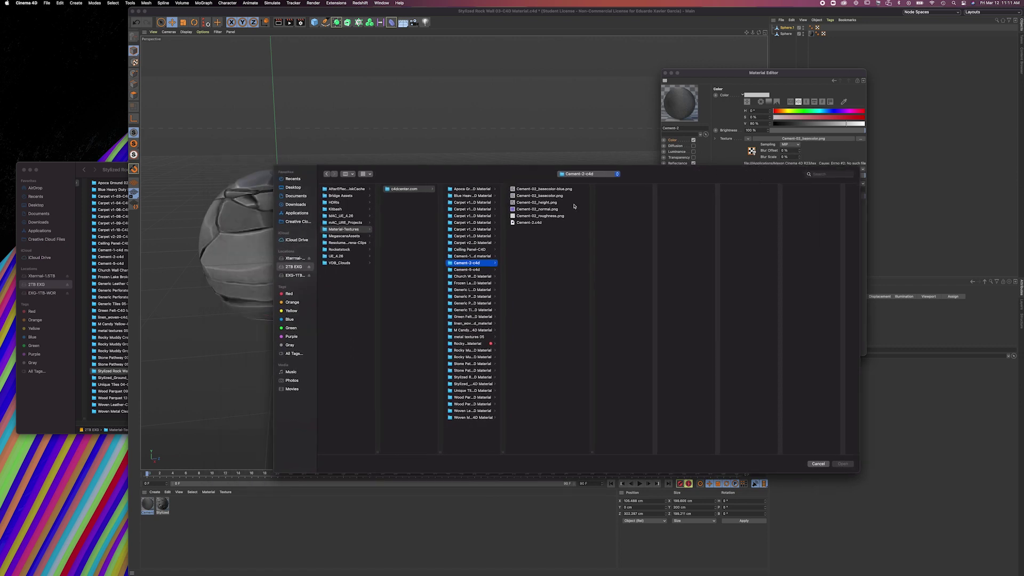
click(541, 197)
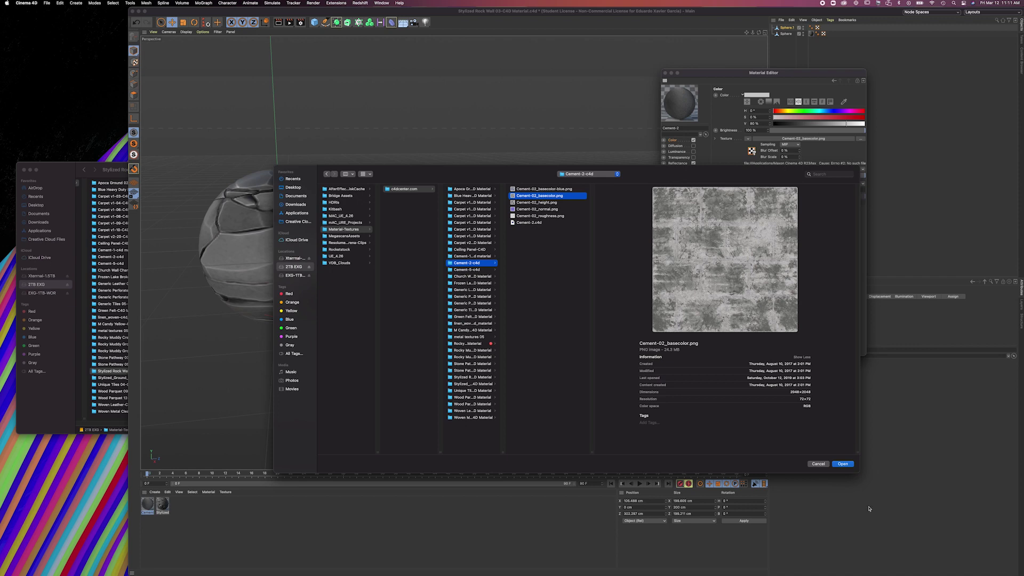
click(843, 464)
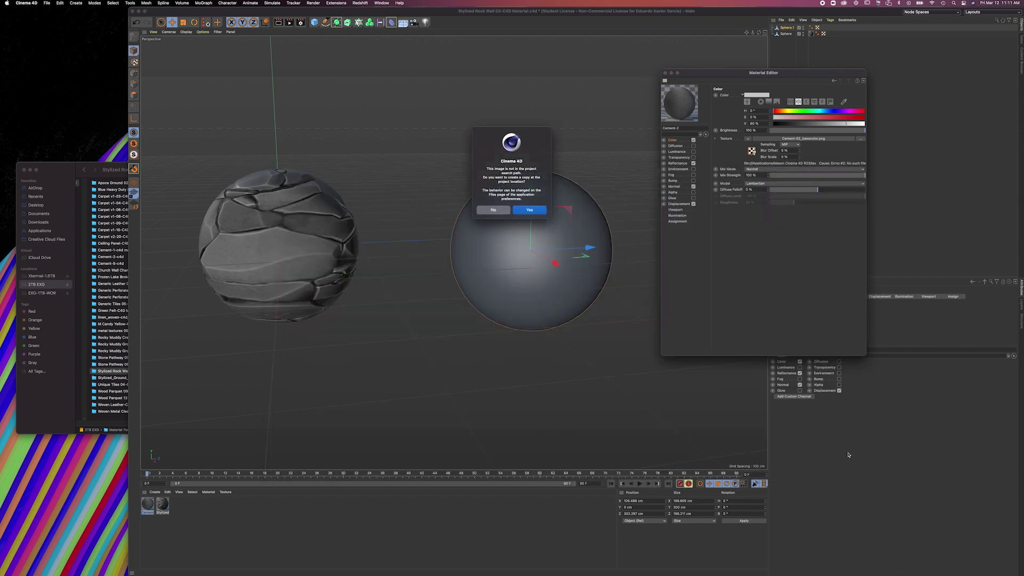
click(493, 210)
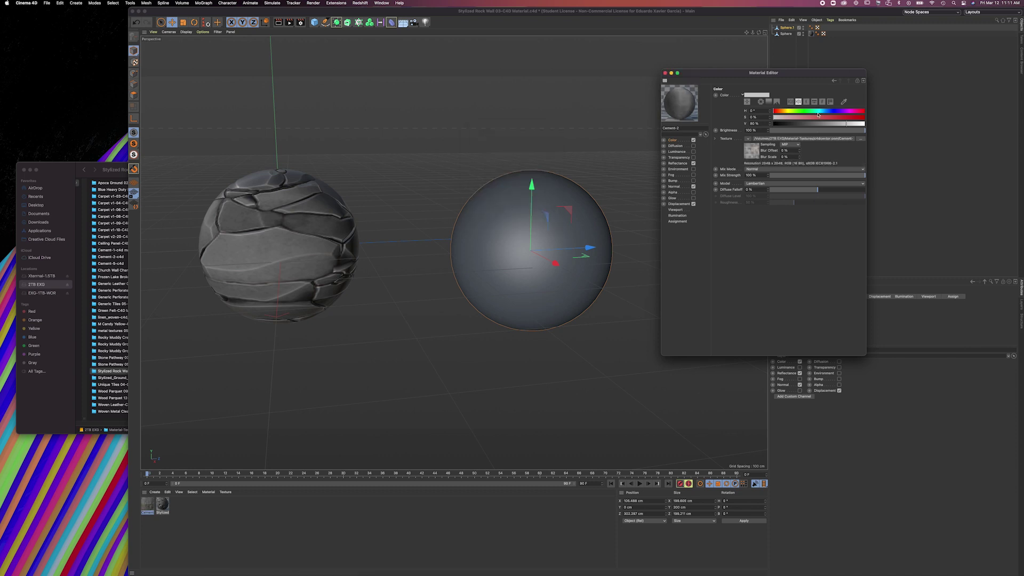
Relink the Reflectance roughness texture to Cement-02_roughness.png, declining to copy it
click(678, 163)
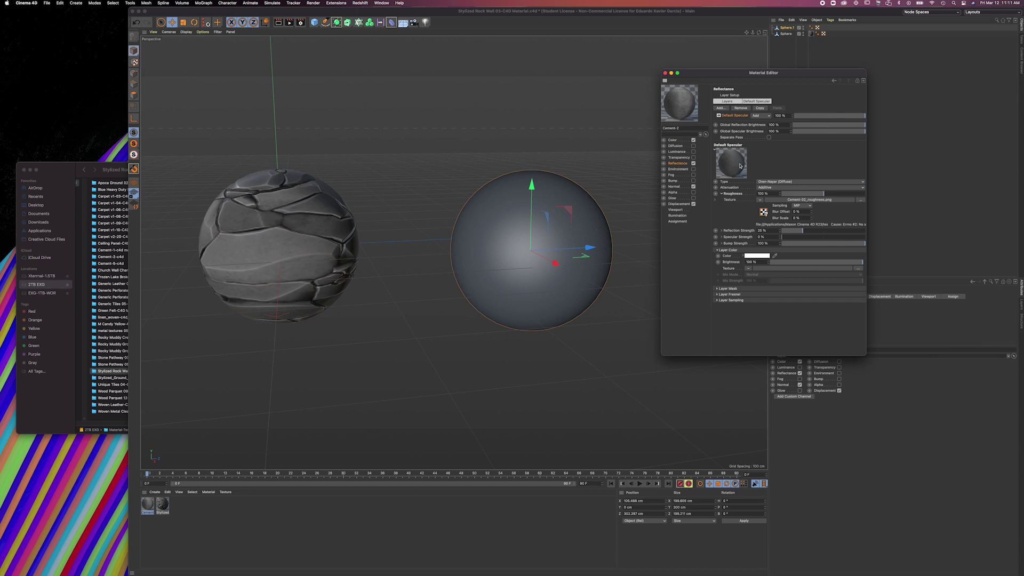
click(730, 194)
click(732, 194)
click(860, 200)
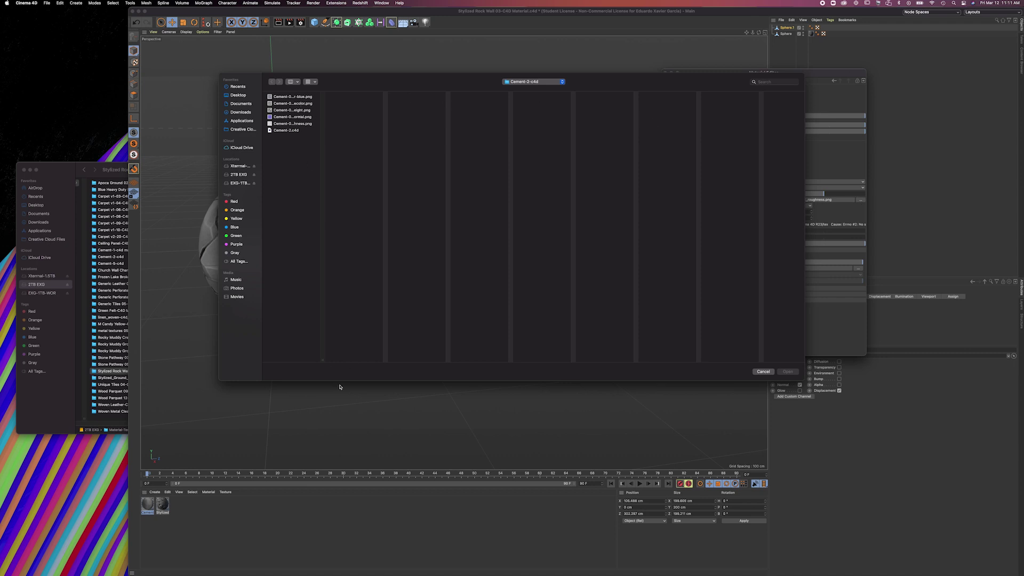
drag(321, 358, 366, 355)
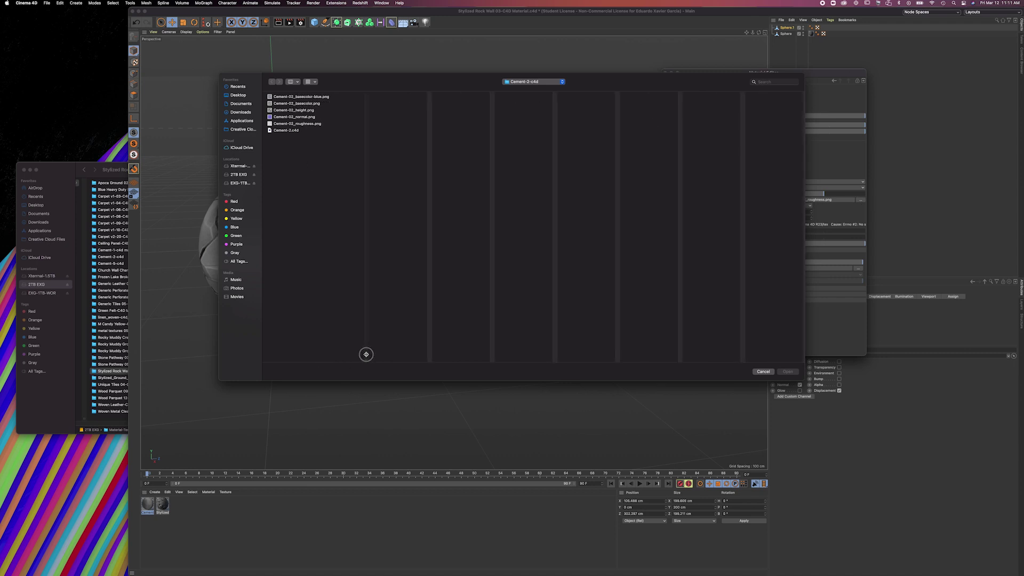
click(304, 124)
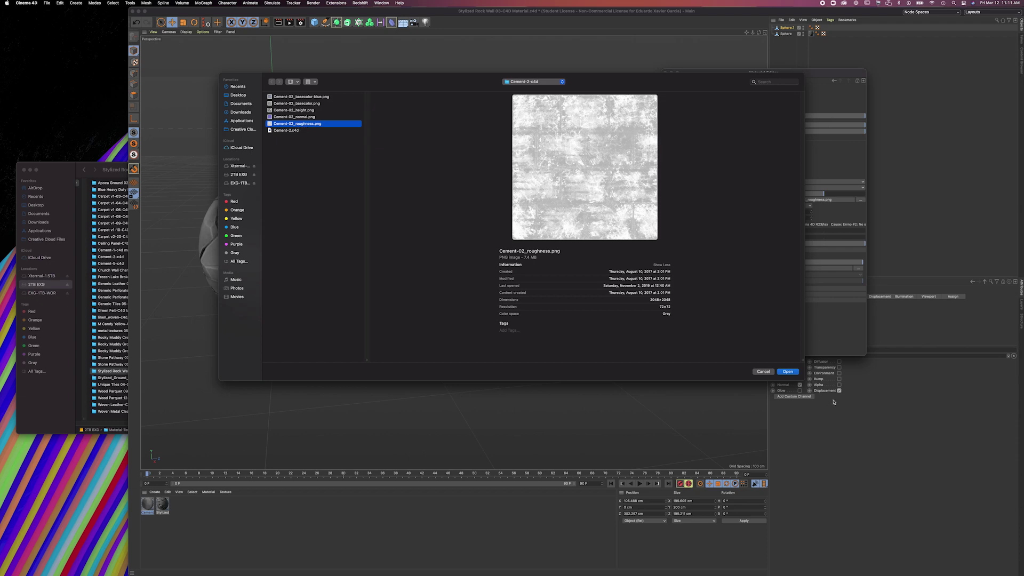
click(788, 372)
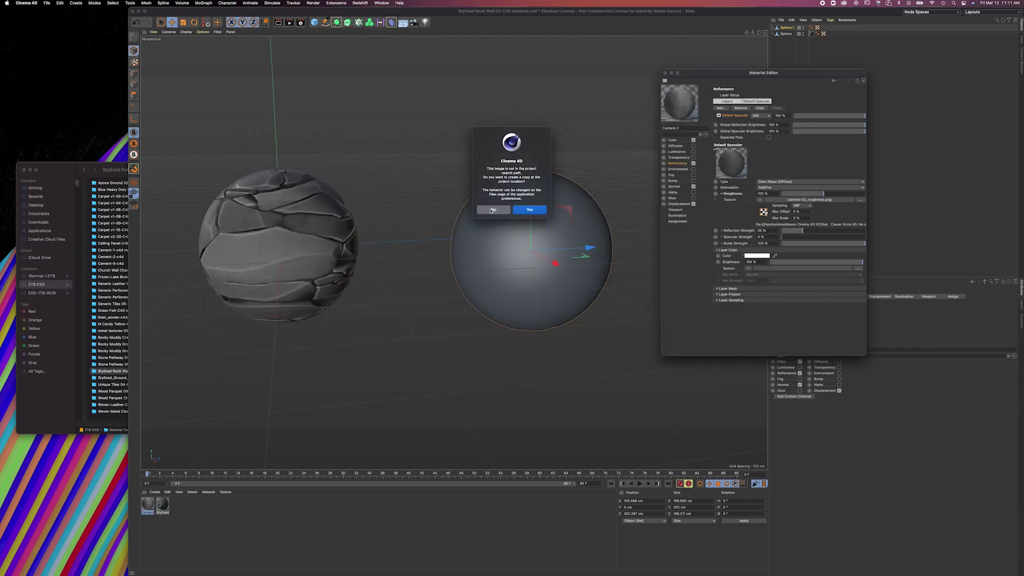
click(491, 210)
click(674, 187)
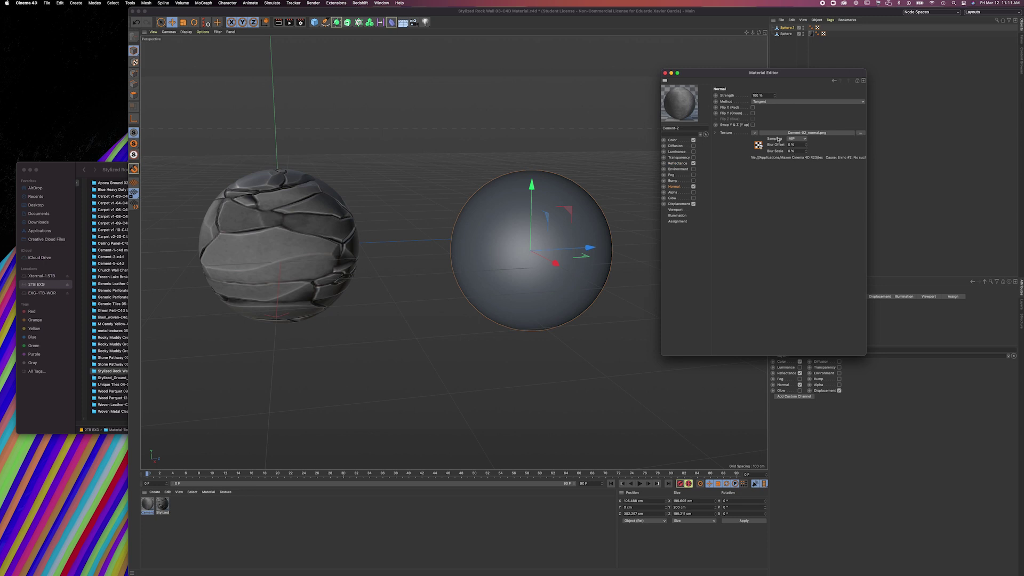
Relink the Normal texture to Cement-02_normal.png, copying it into the project
click(861, 134)
click(297, 117)
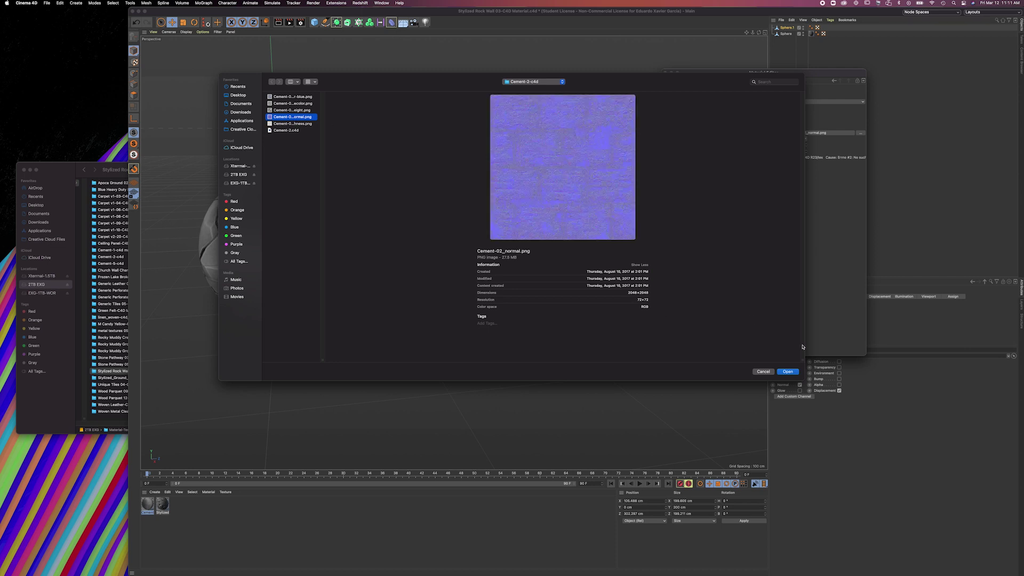
click(788, 371)
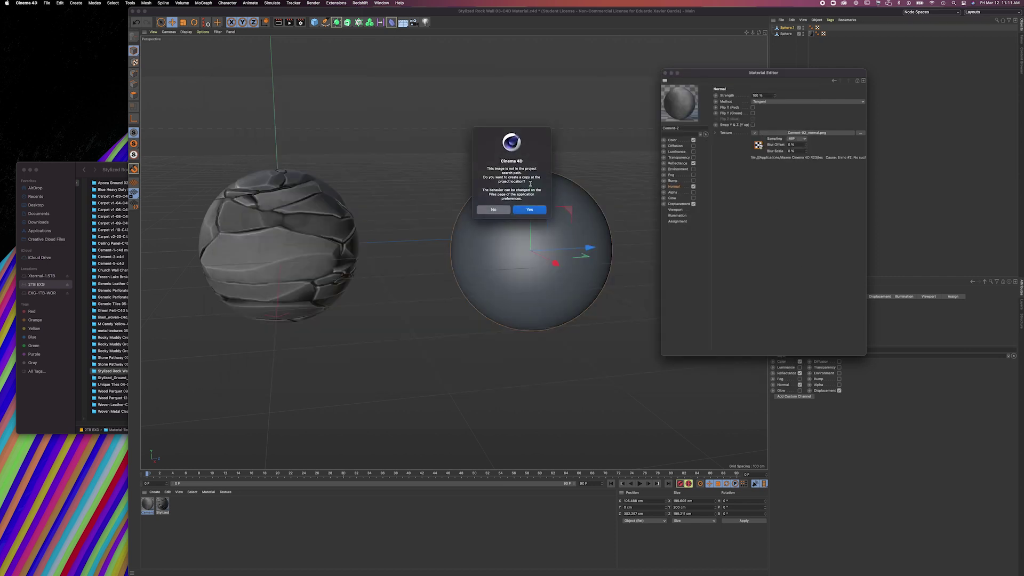
click(532, 211)
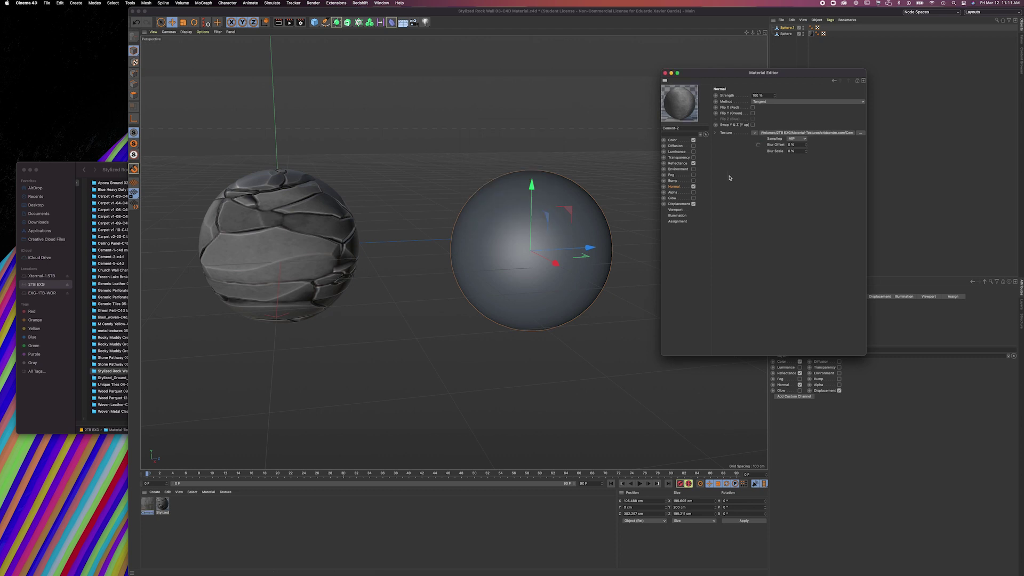
click(676, 204)
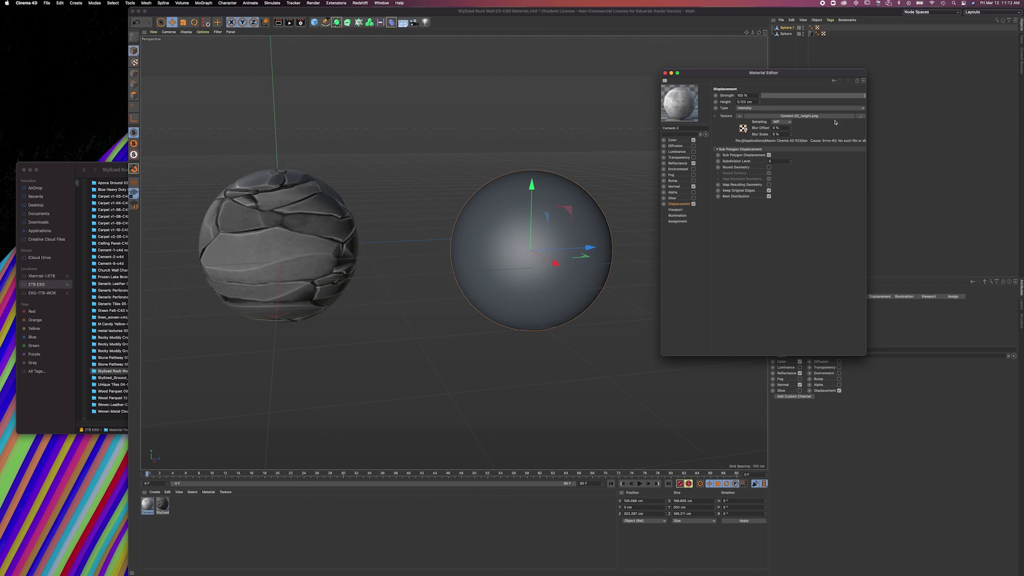
Relink the Displacement texture to Cement-02_height.png without copying it
click(863, 117)
click(297, 110)
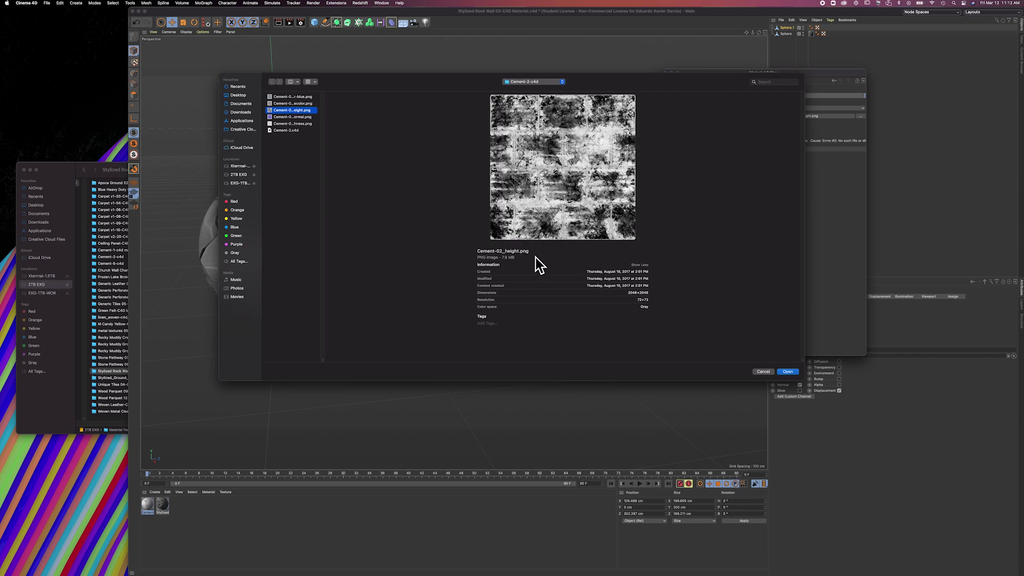
click(789, 373)
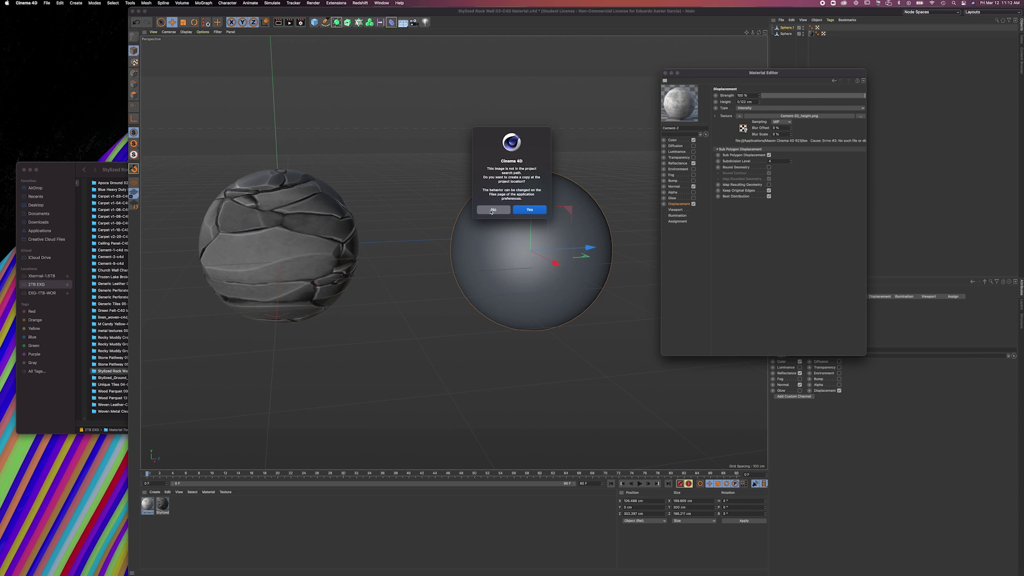
click(492, 210)
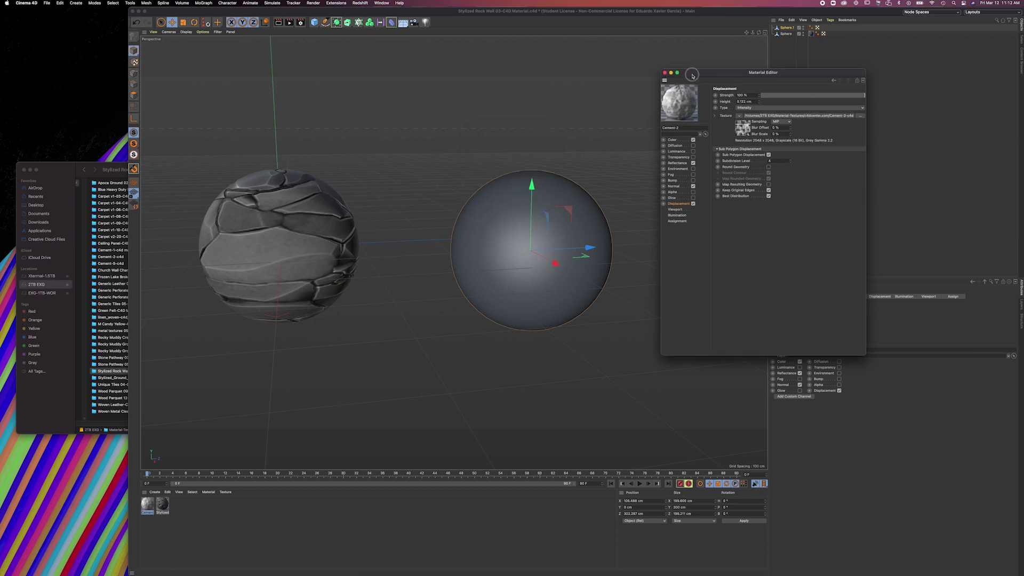
Review the Color, Reflectance, Normal and Displacement channels for valid textures
drag(693, 76, 694, 137)
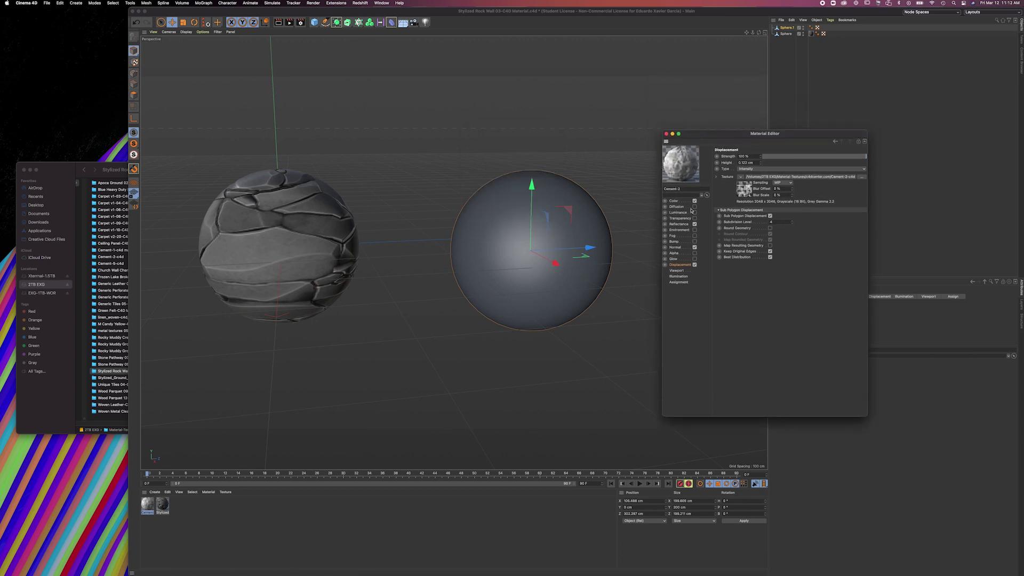
click(673, 202)
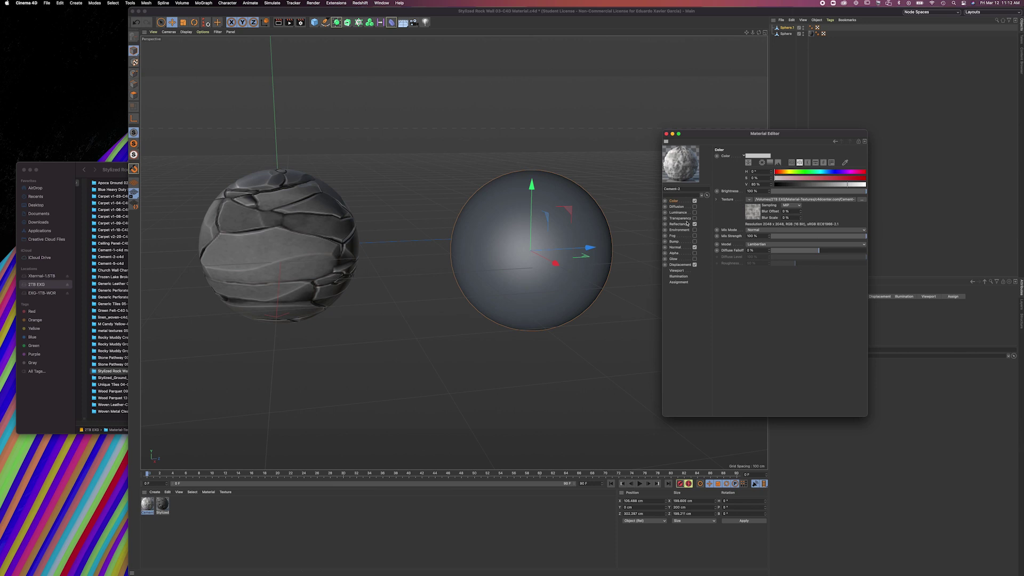
click(679, 224)
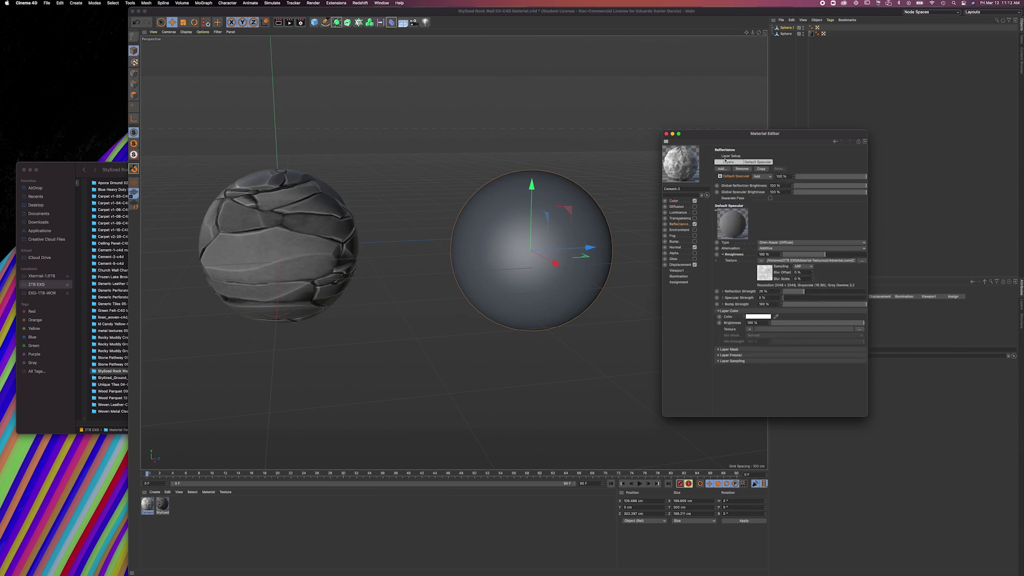
click(676, 247)
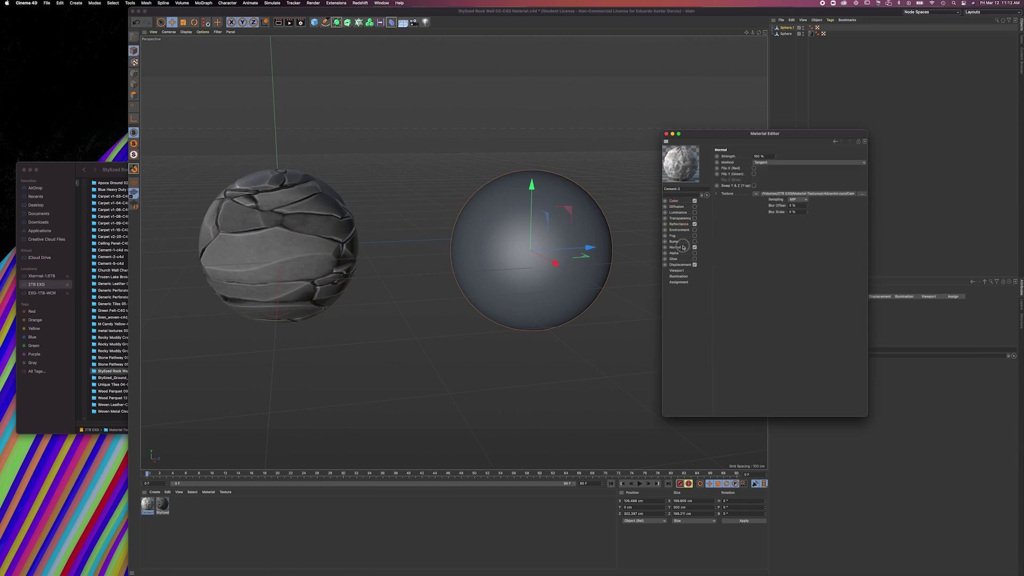
click(683, 265)
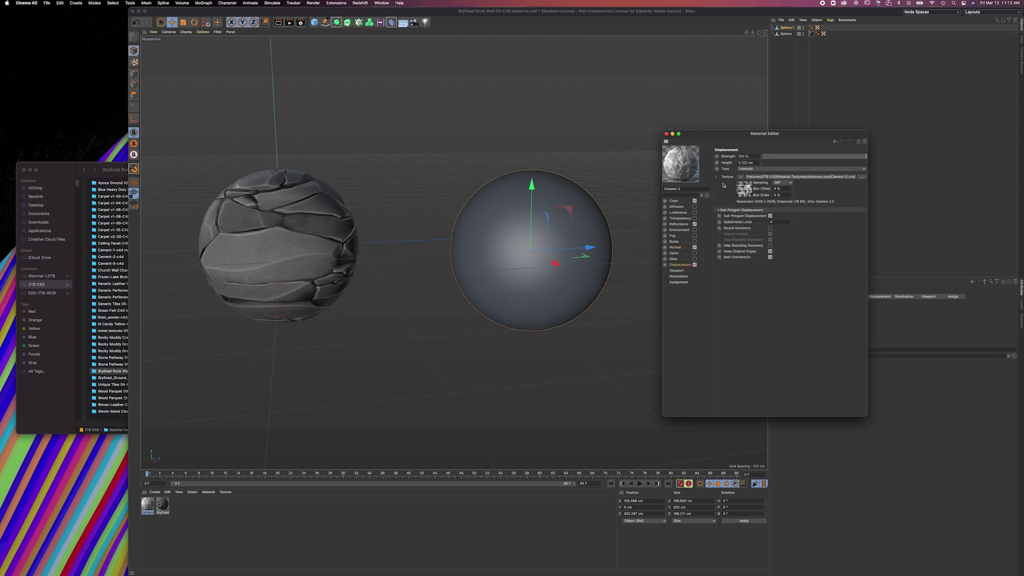
Apply Cement-2 to the right sphere, then render both spheres
click(668, 136)
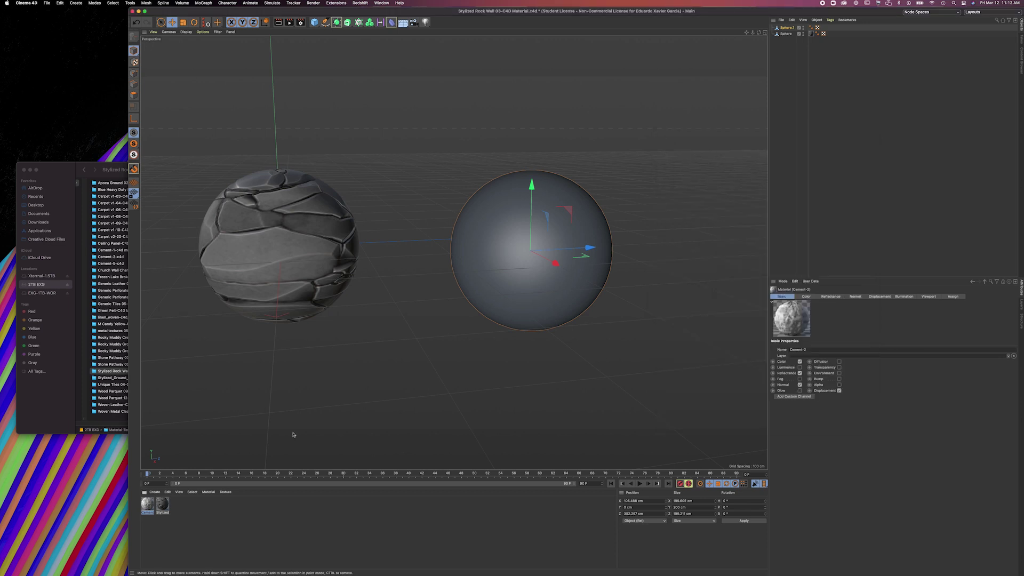
drag(148, 504, 535, 257)
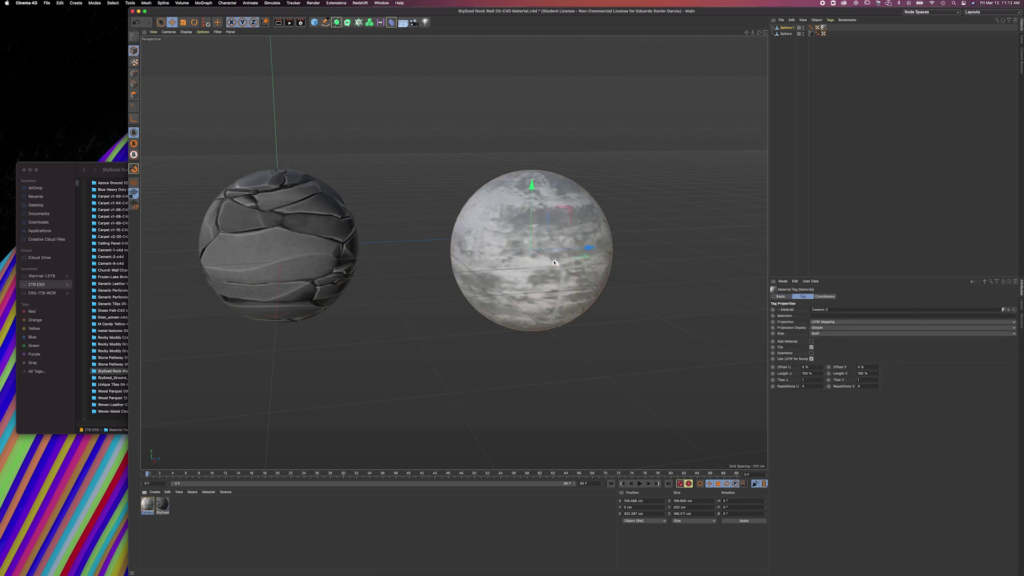
alt+drag(472, 250, 405, 214)
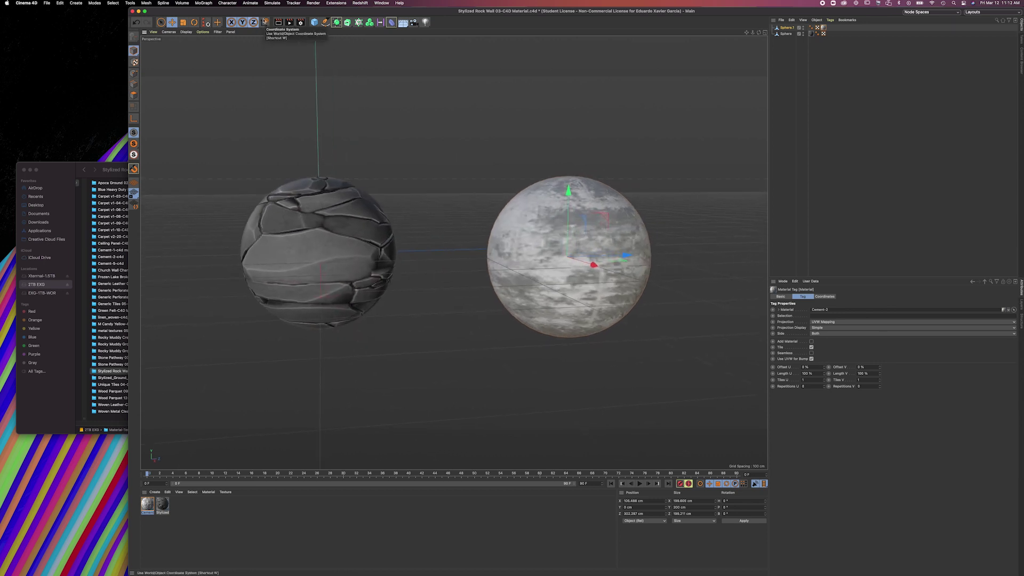
click(278, 23)
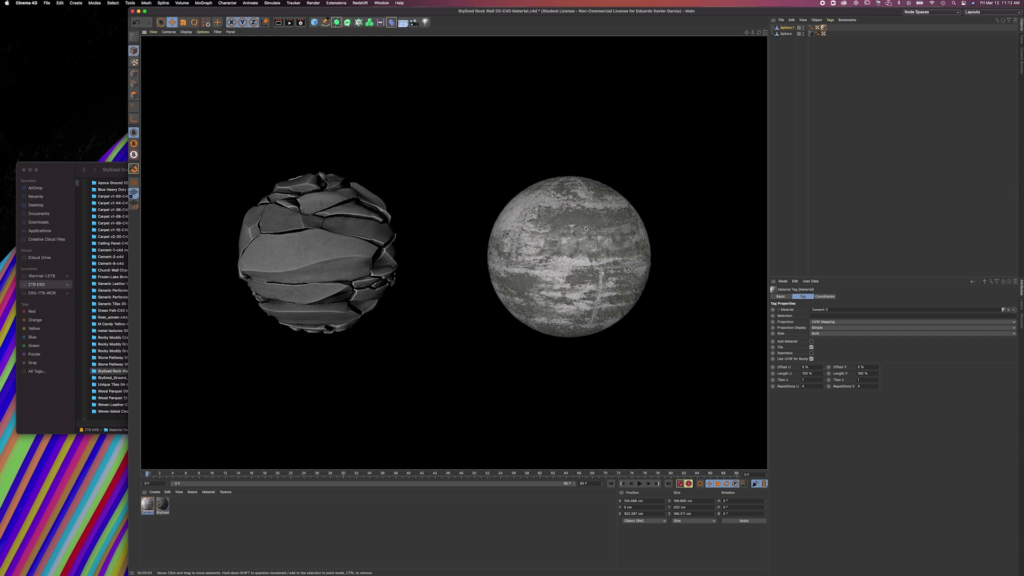
Zoom in on the right sphere and open the Cement-2 material for editing
scroll(594, 250, up, 6)
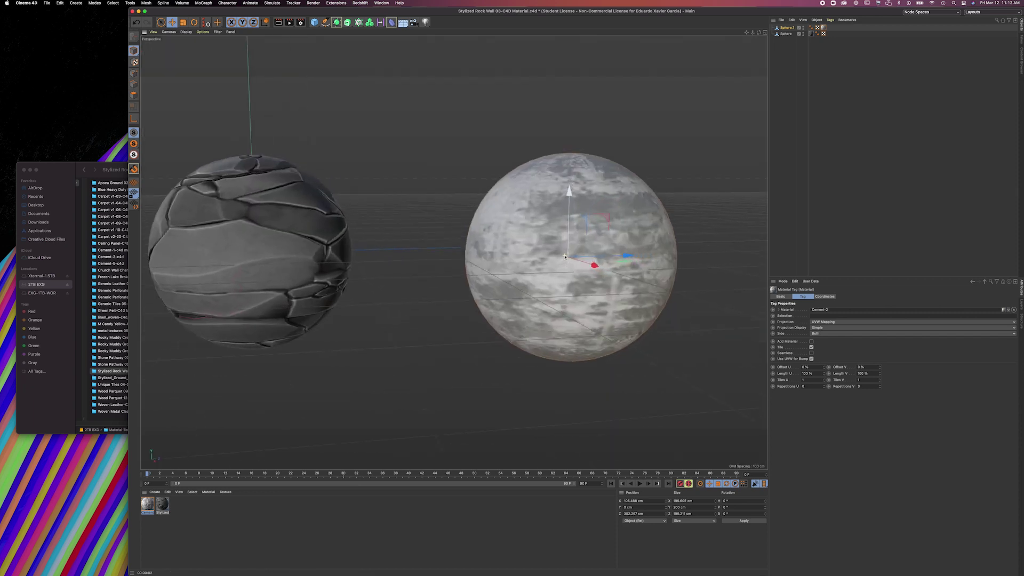
alt+middle_drag(595, 250, 538, 243)
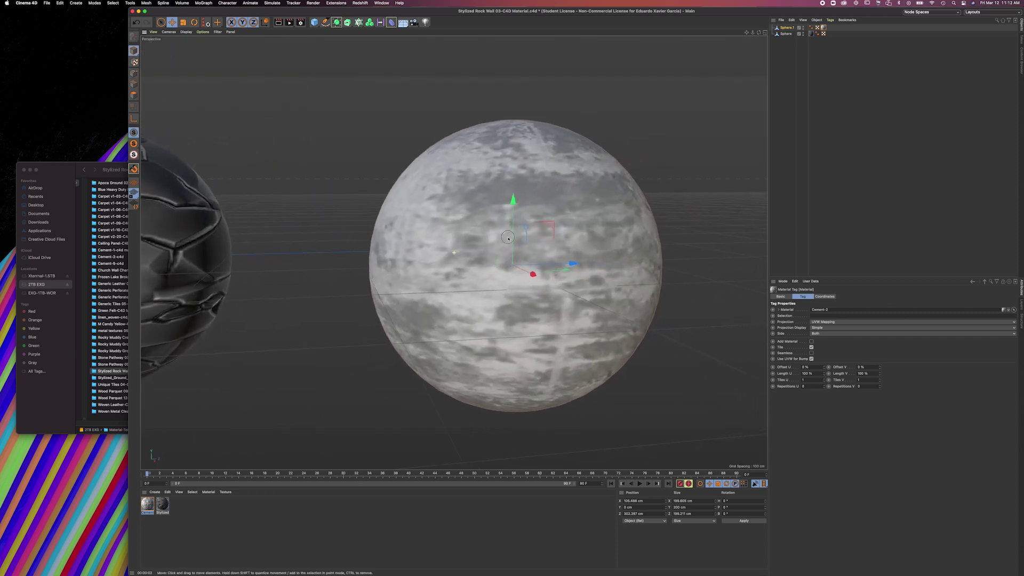
scroll(529, 230, up, 3)
scroll(529, 229, up, 1)
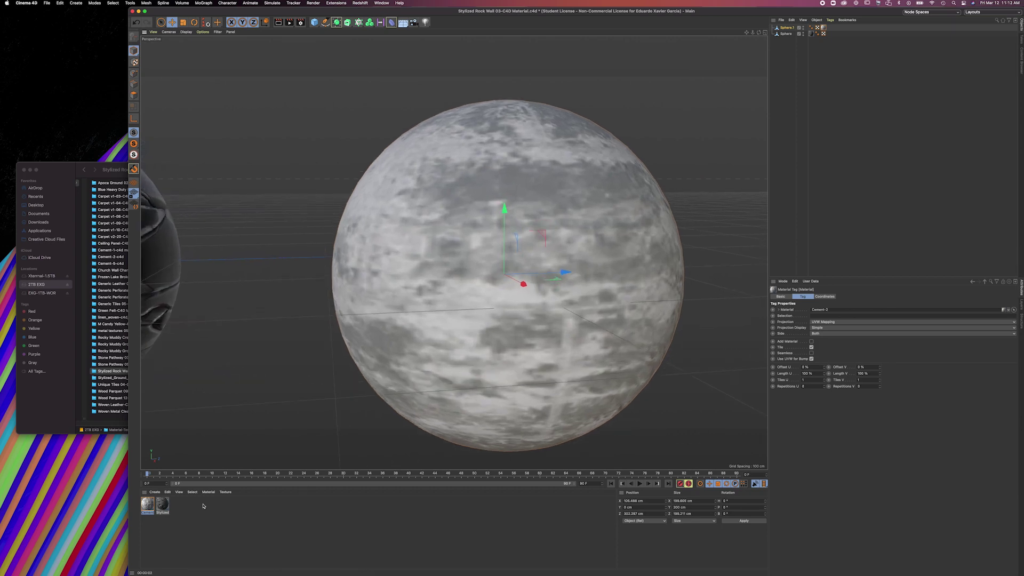
click(147, 505)
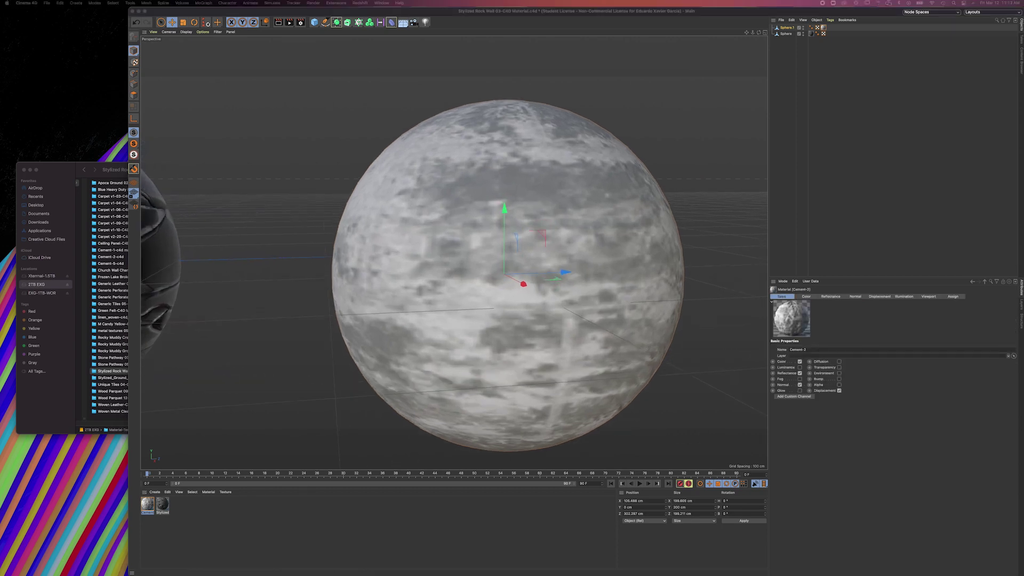
double_click(147, 505)
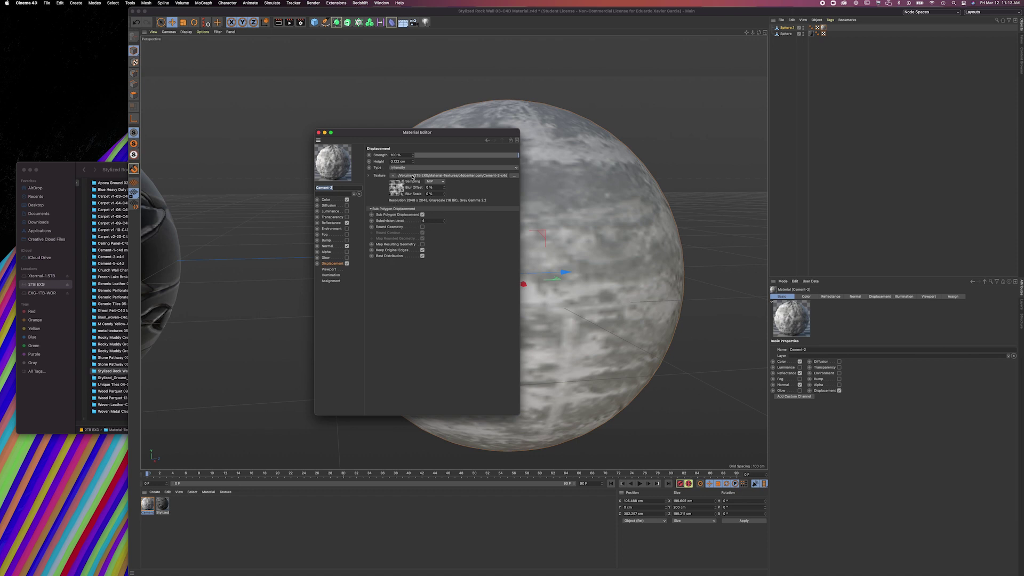
Set Cement-2's Displacement Height to 1 cm and render the cement sphere
click(404, 161)
text(1)
key(Return)
click(319, 132)
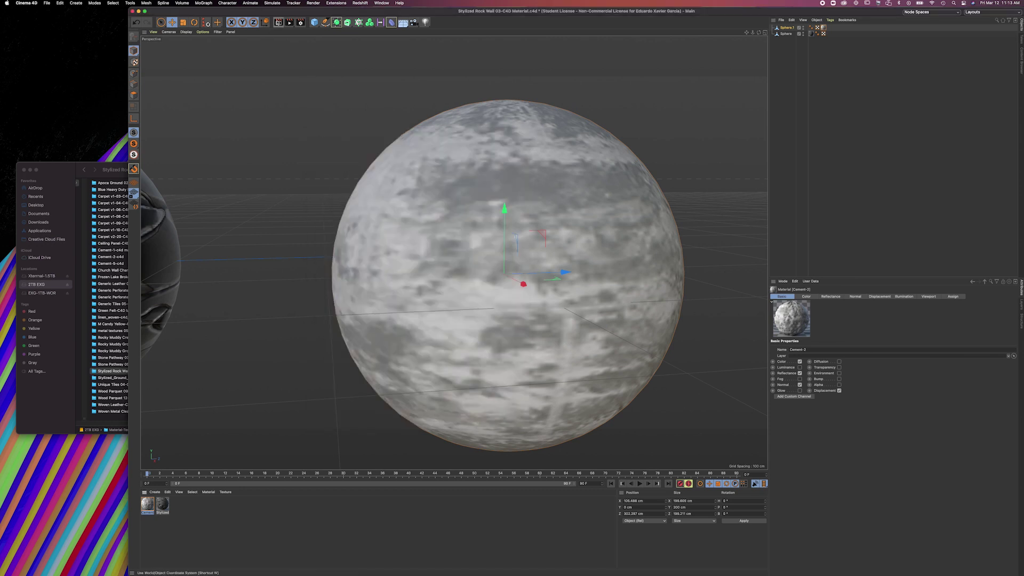
click(278, 21)
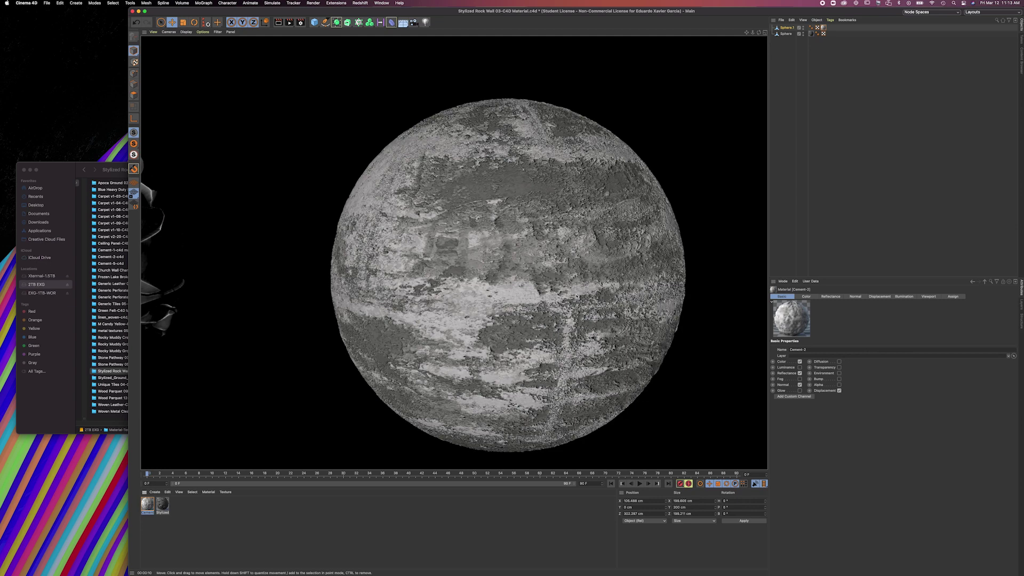
scroll(415, 186, up, 5)
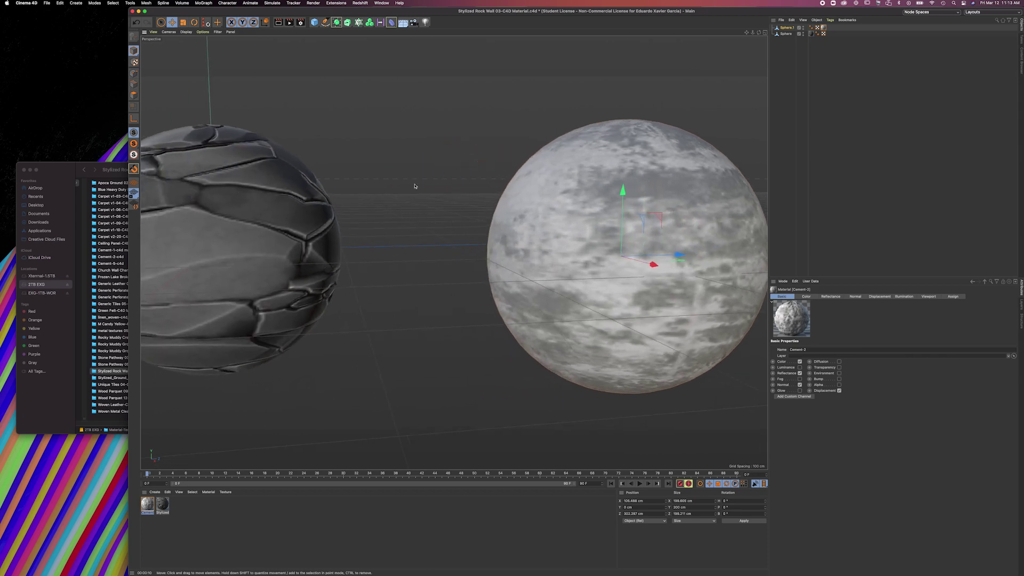
scroll(375, 231, down, 5)
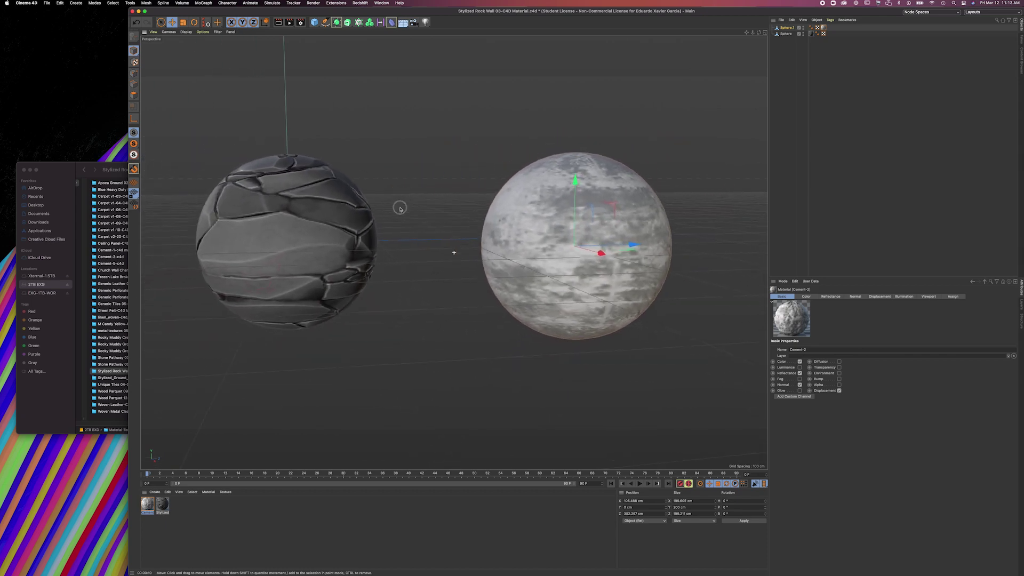